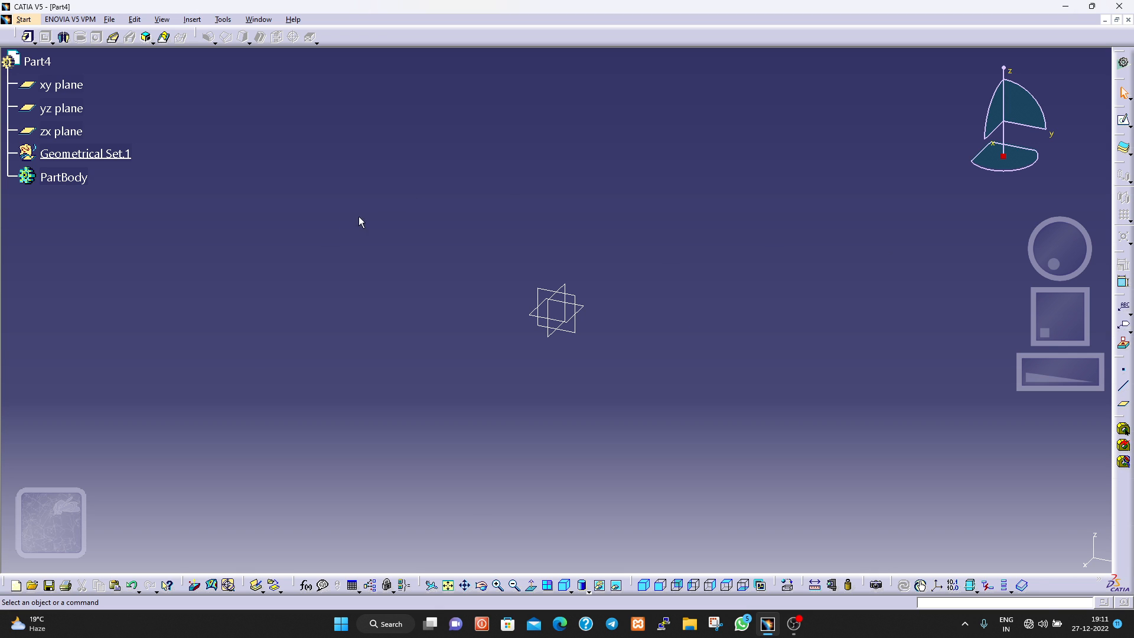
On the xy plane, sketch a horizontal elongated hole centred on the origin, about 60 mm between centres and 10 mm in radius.
click(62, 85)
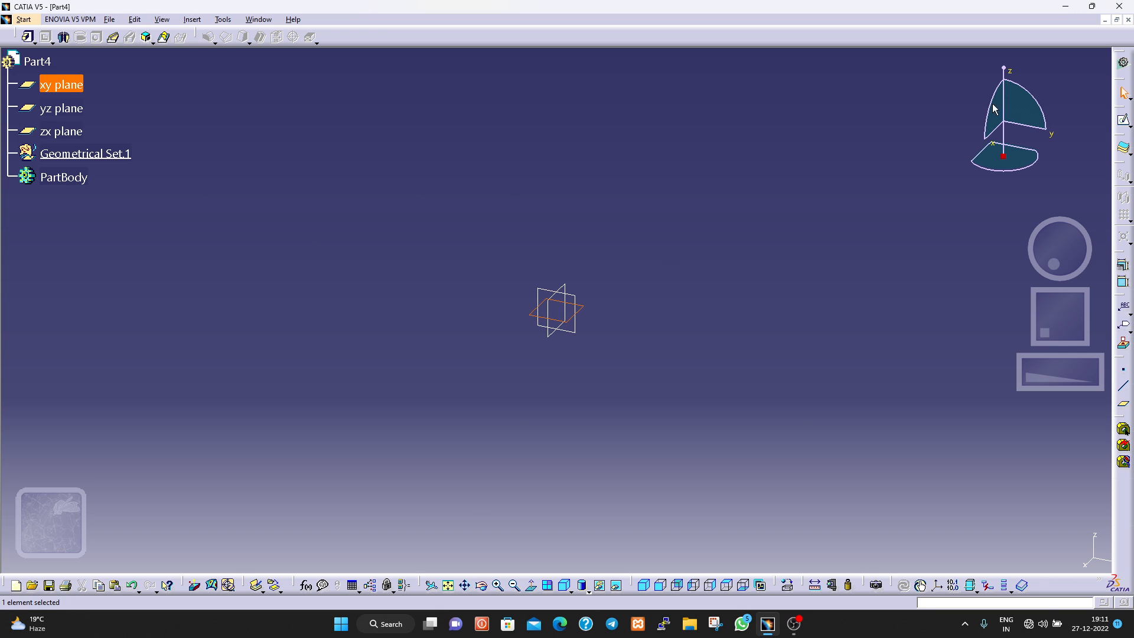
click(1121, 123)
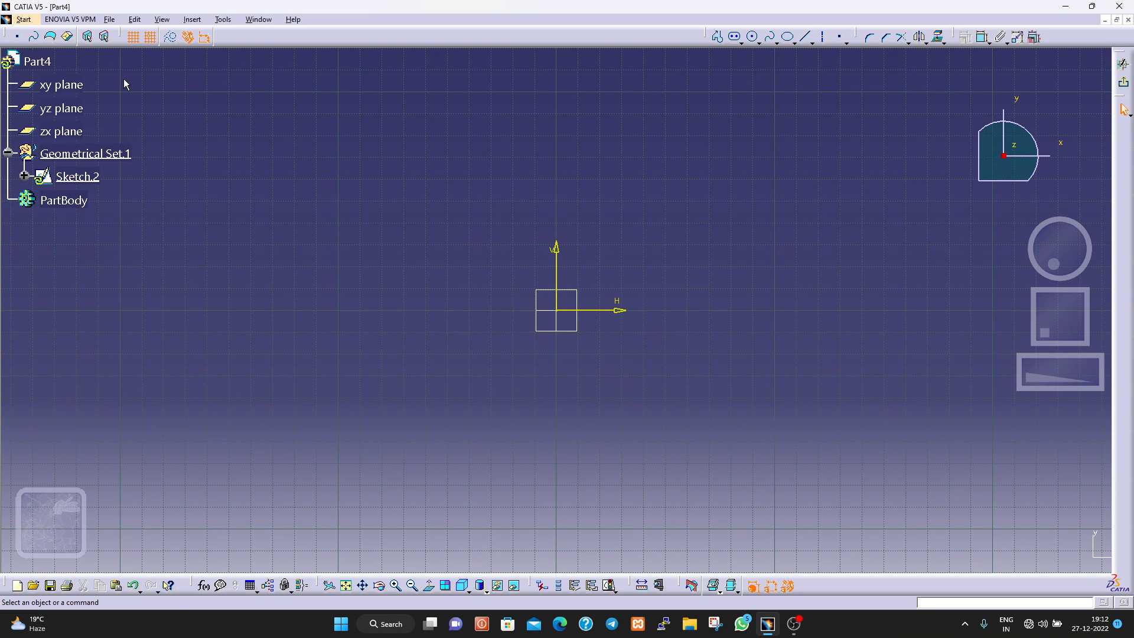
click(740, 41)
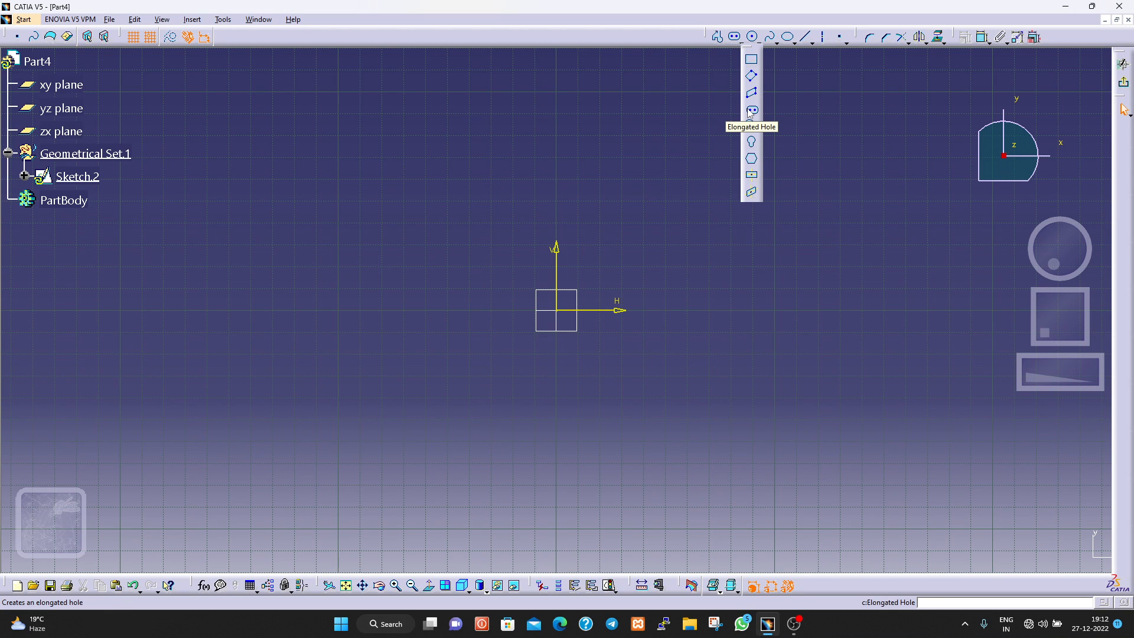
click(751, 111)
click(572, 316)
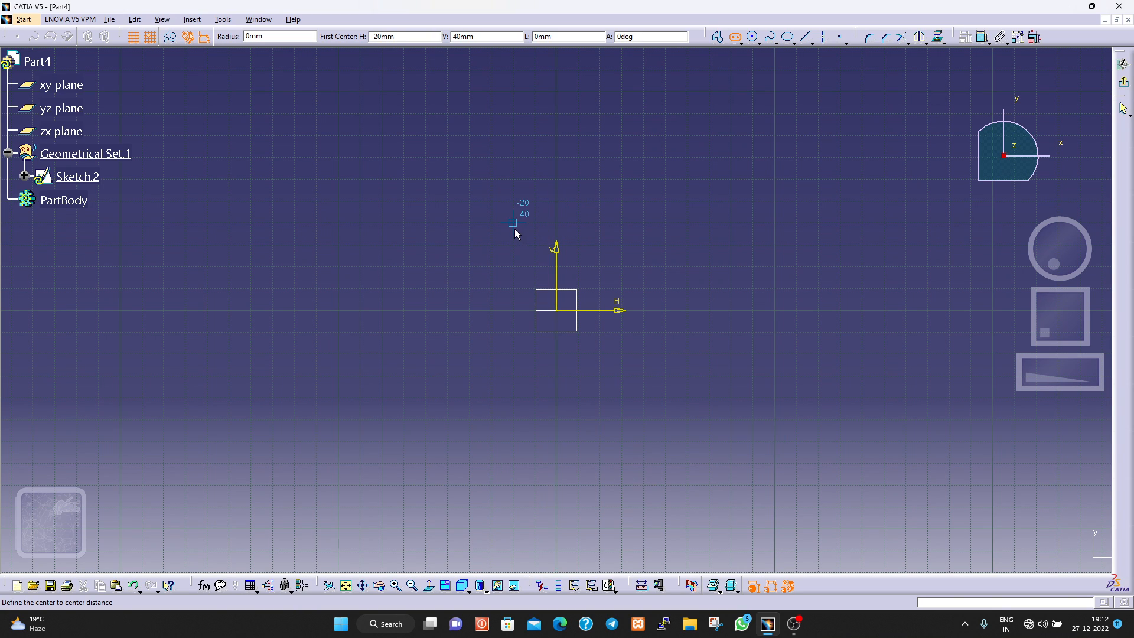
click(495, 318)
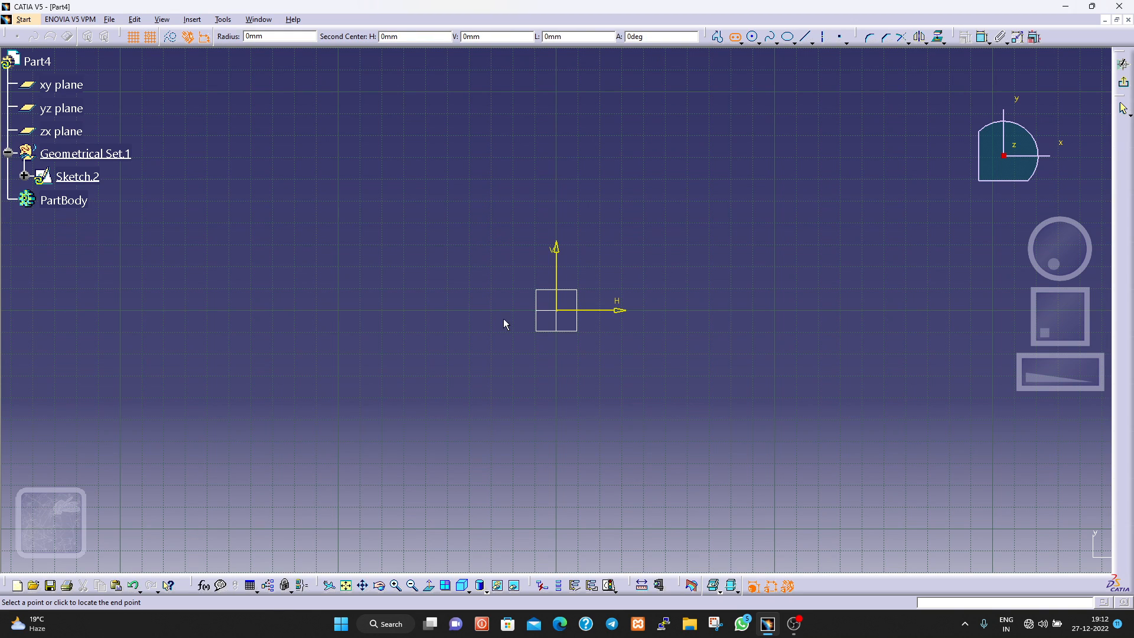
click(629, 317)
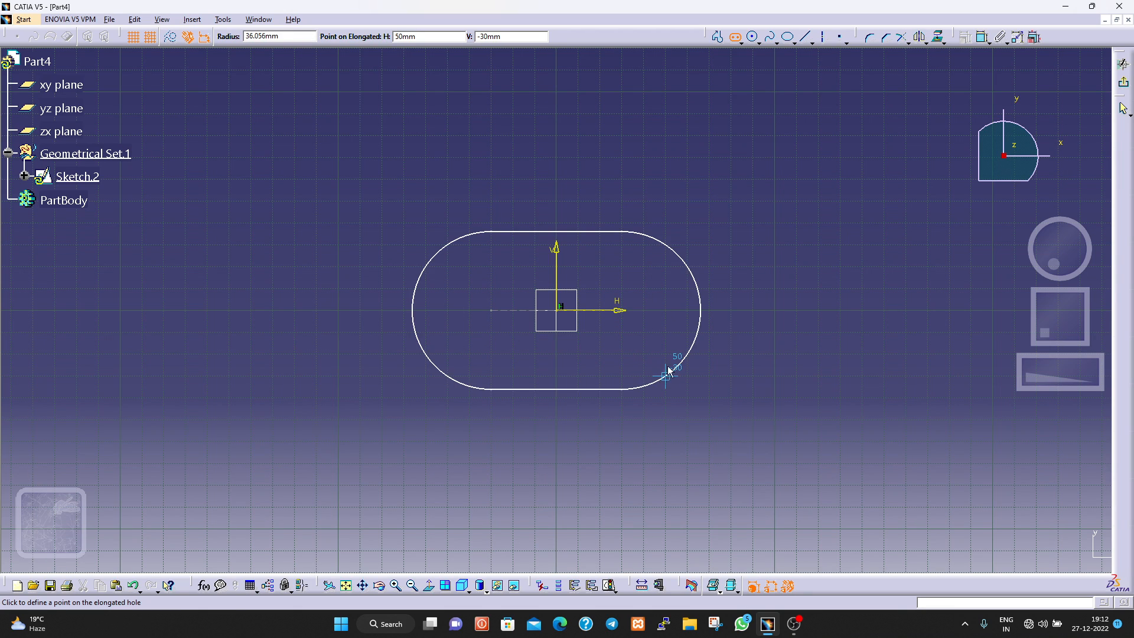
click(637, 321)
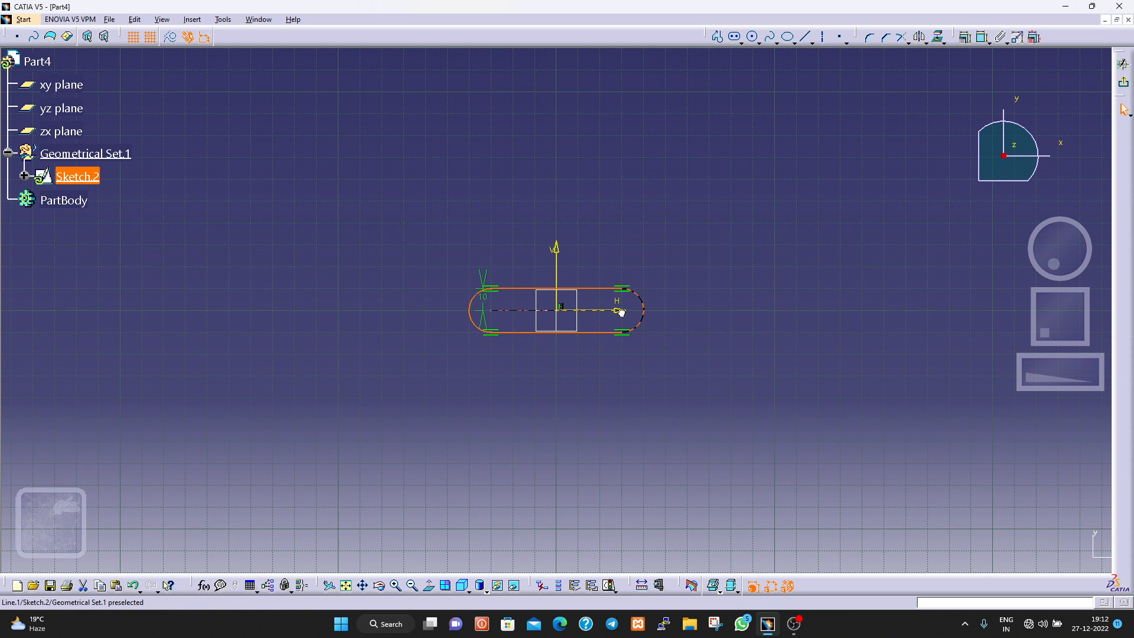
Dimension the slot's centreline length and slide the slot along the horizontal axis until one arc centre meets the origin.
drag(621, 312, 657, 319)
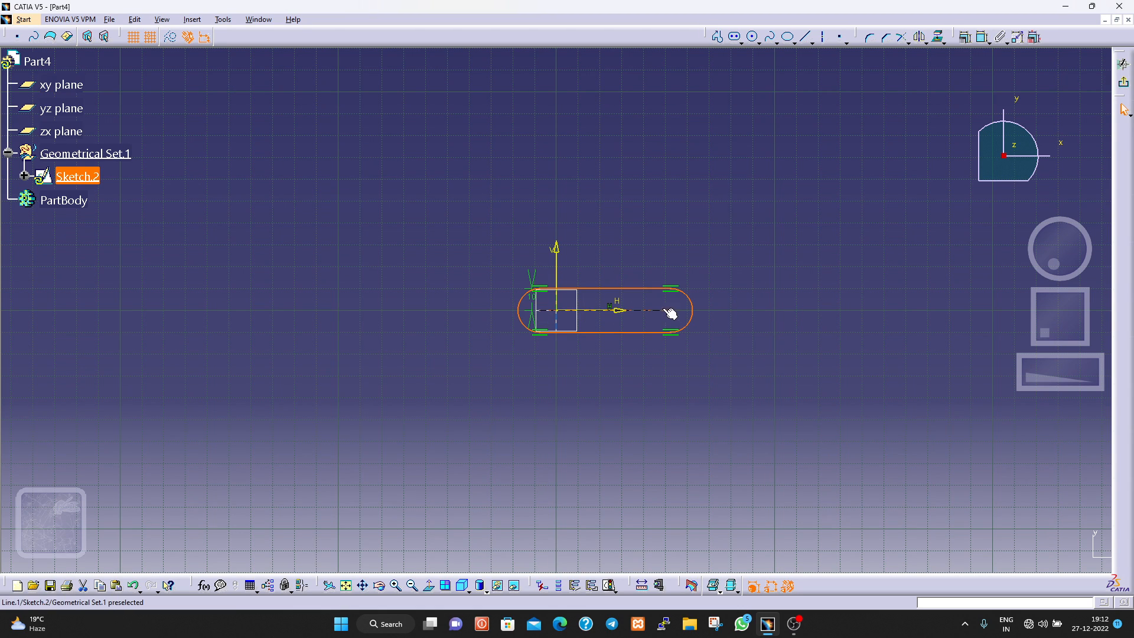
click(1035, 38)
click(982, 38)
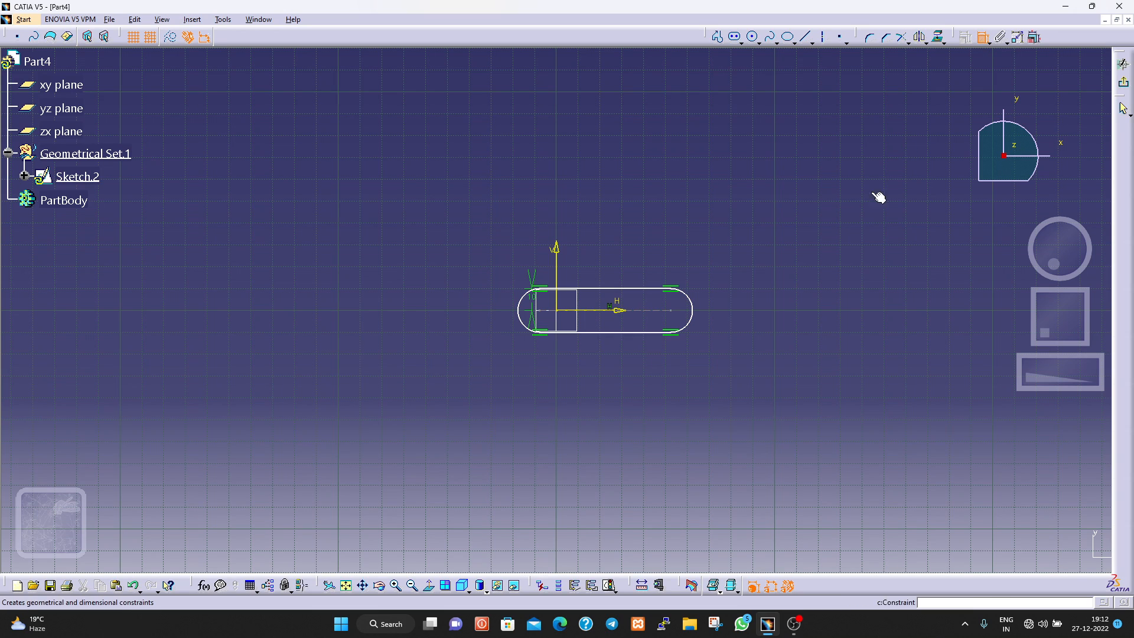
click(655, 315)
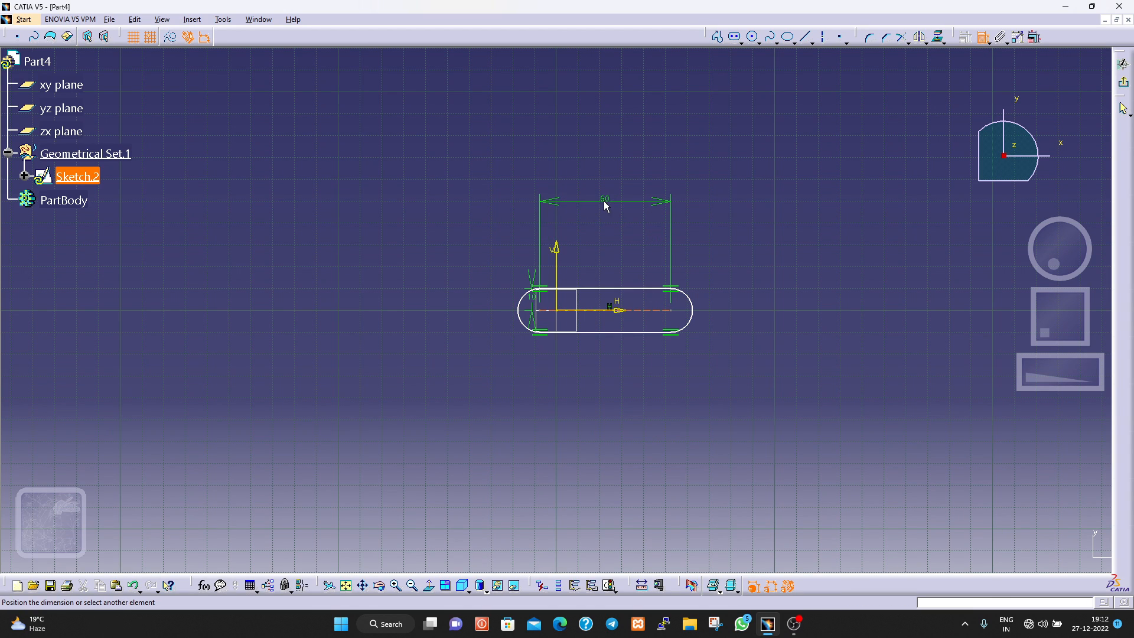
click(603, 204)
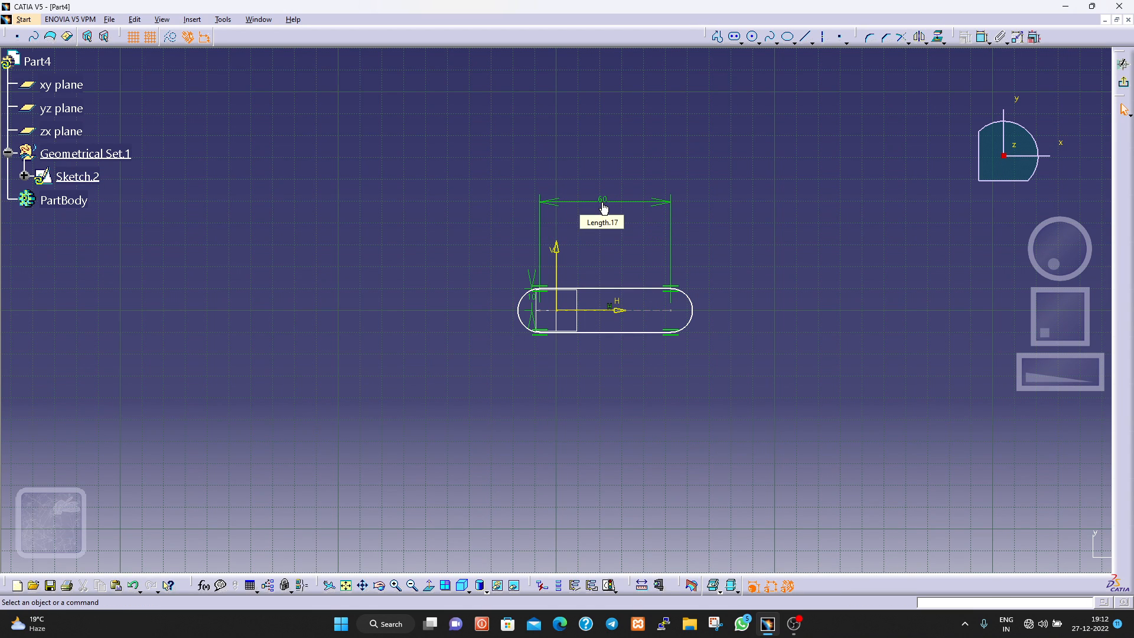
drag(650, 311, 661, 311)
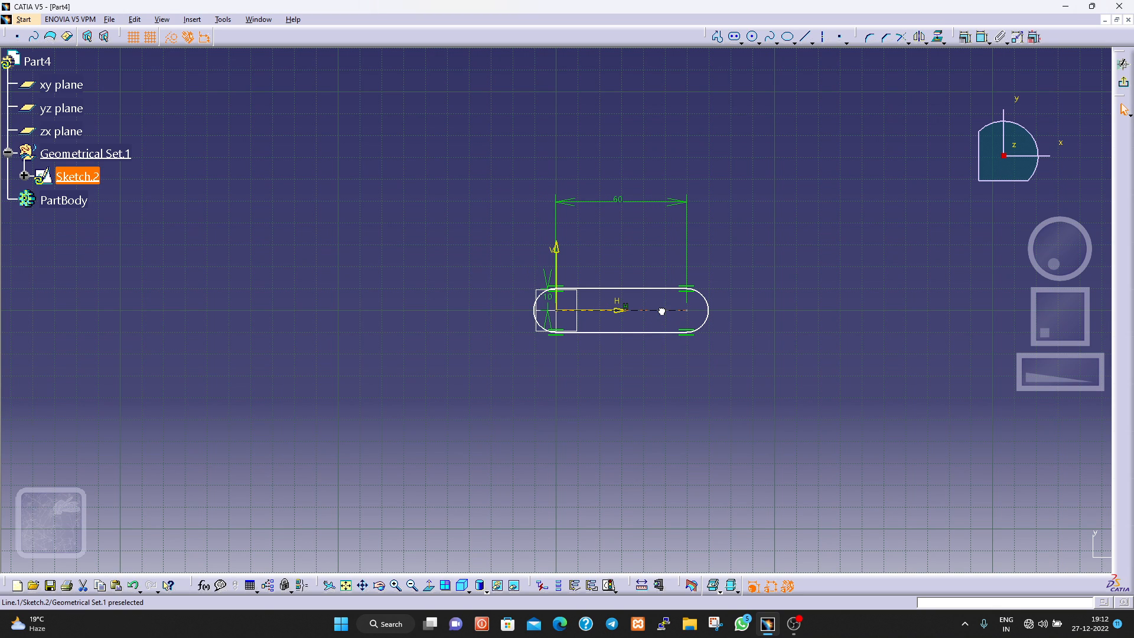
click(661, 312)
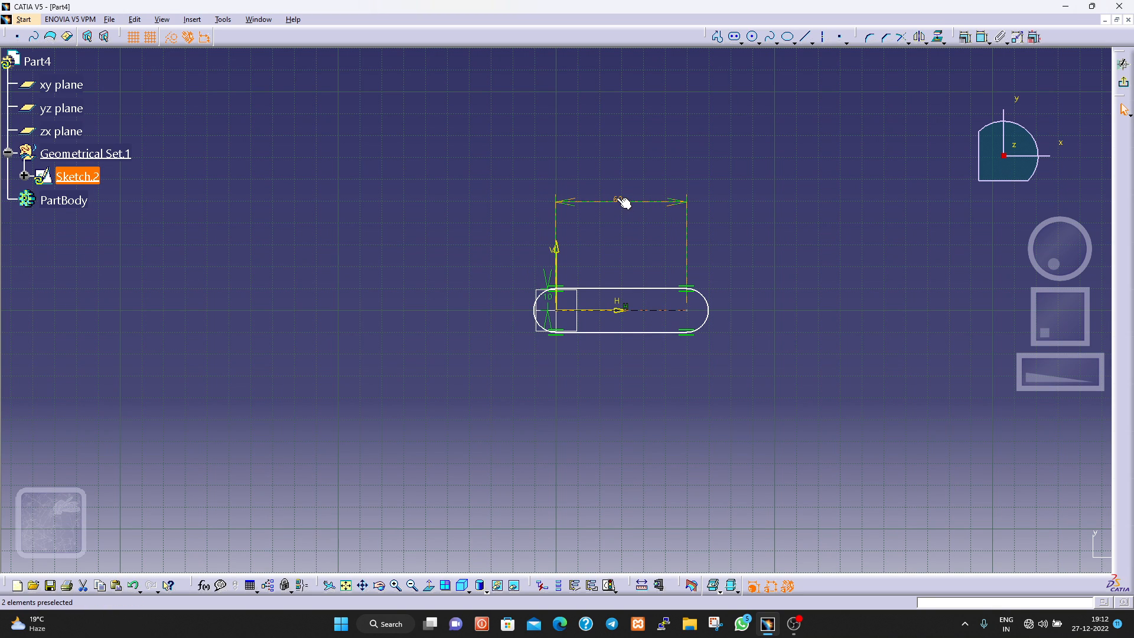
Set the slot's centre-to-centre length to 120 mm and exit the sketch.
double_click(618, 201)
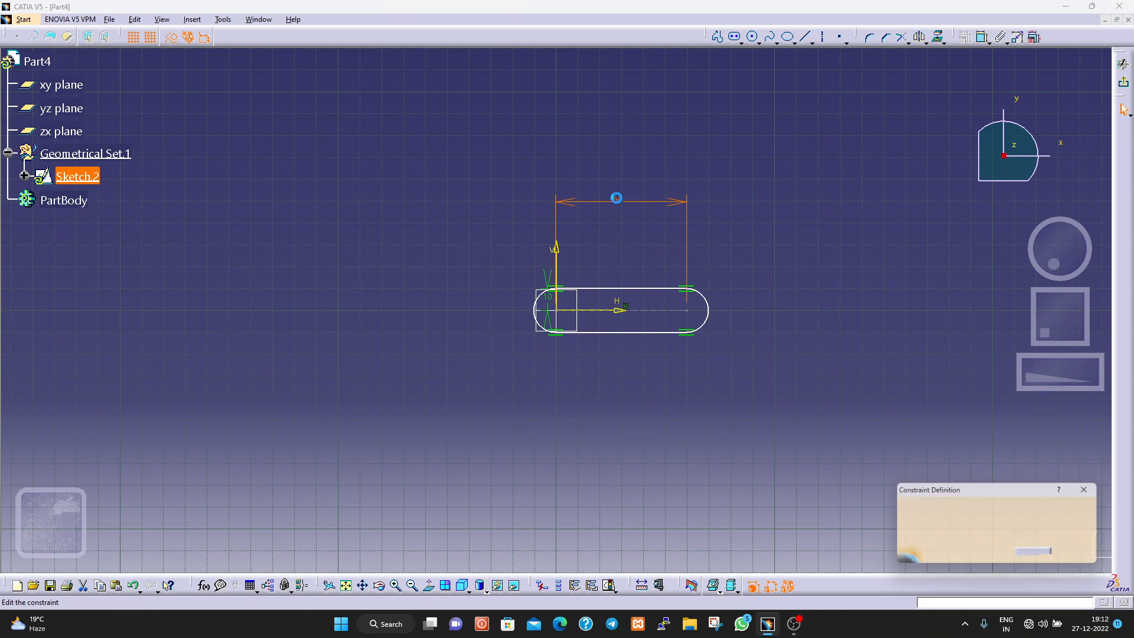
text(120)
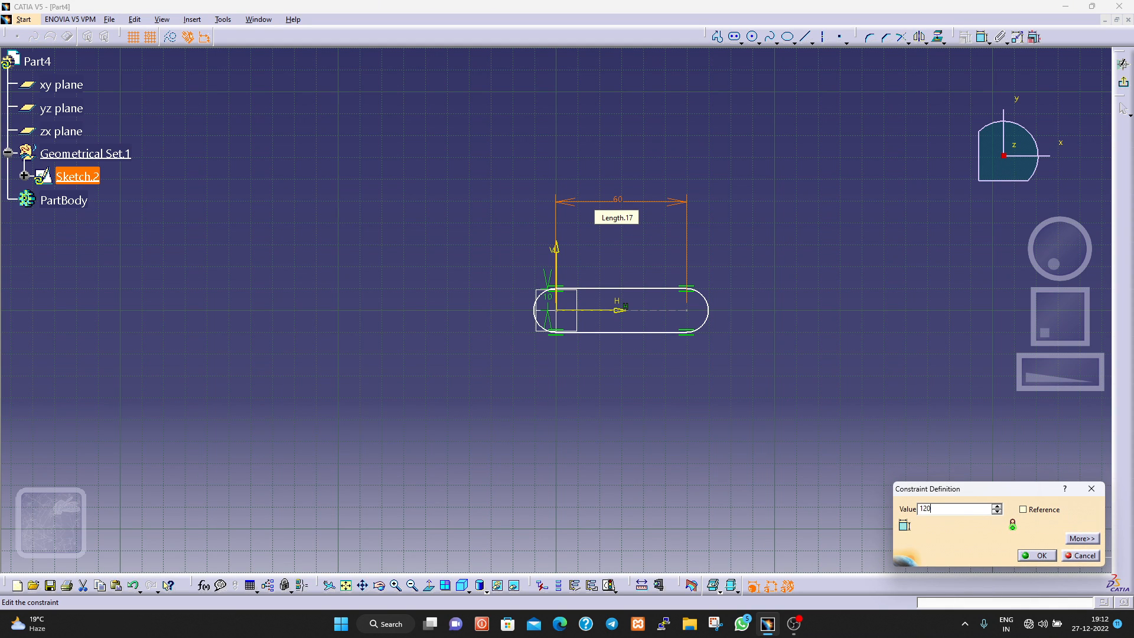
key(Return)
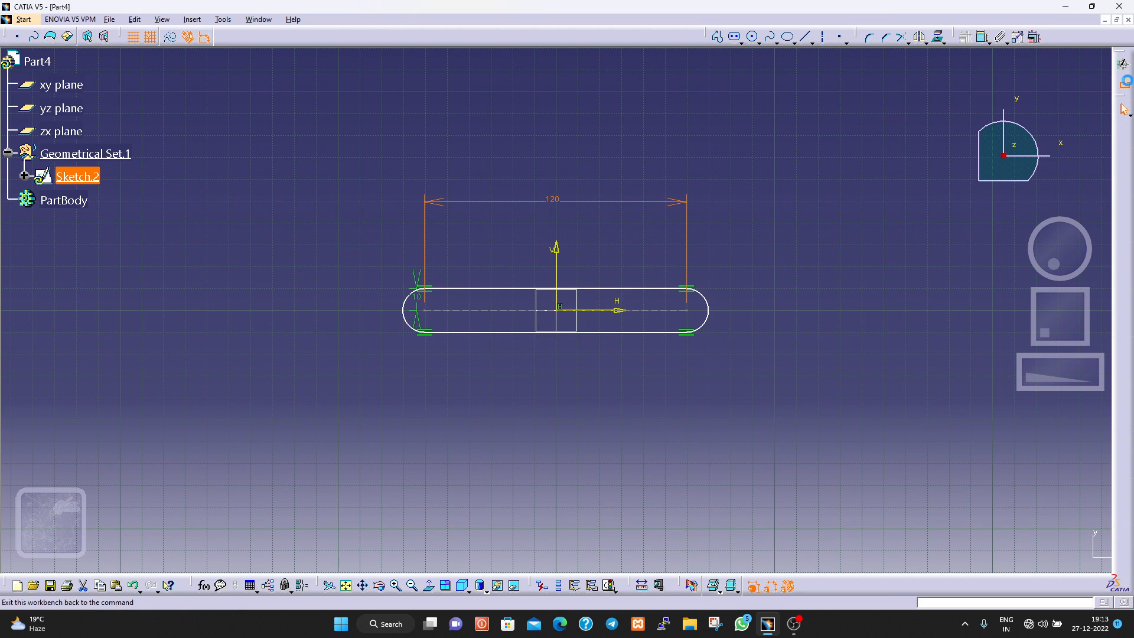
click(1124, 83)
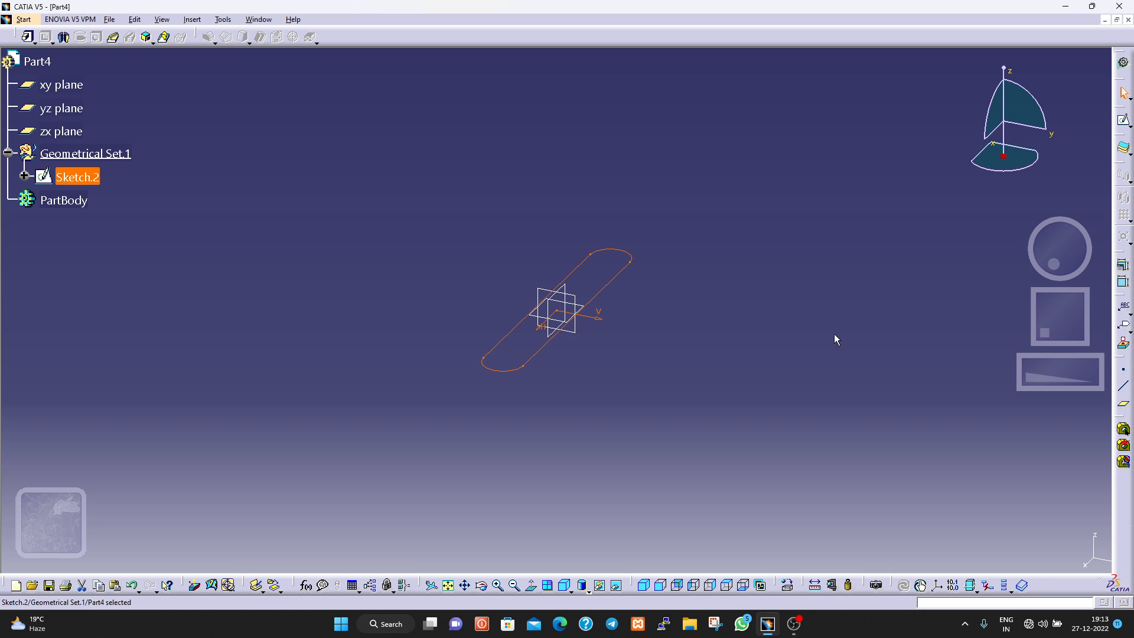
Pad the slot profile to a length of 100 mm.
click(28, 37)
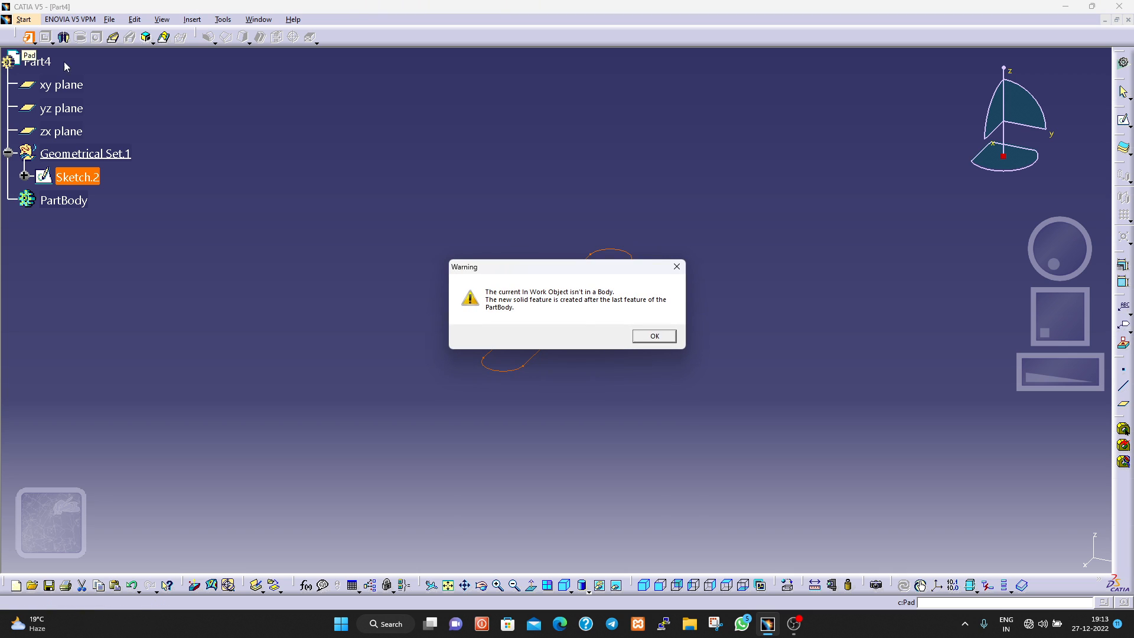
click(654, 336)
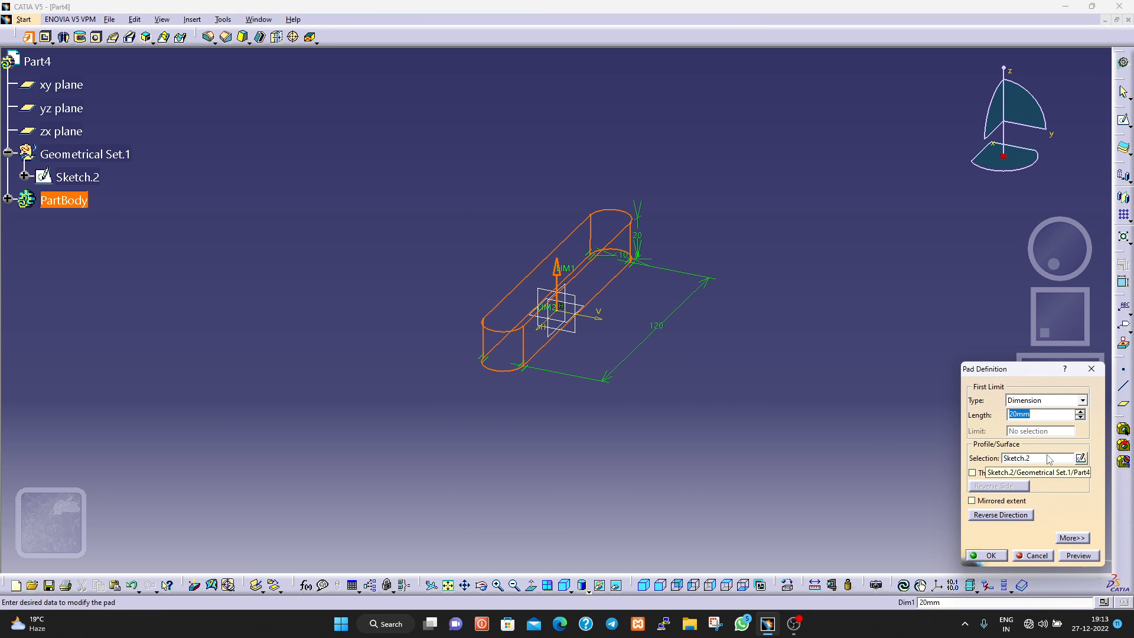
text(100)
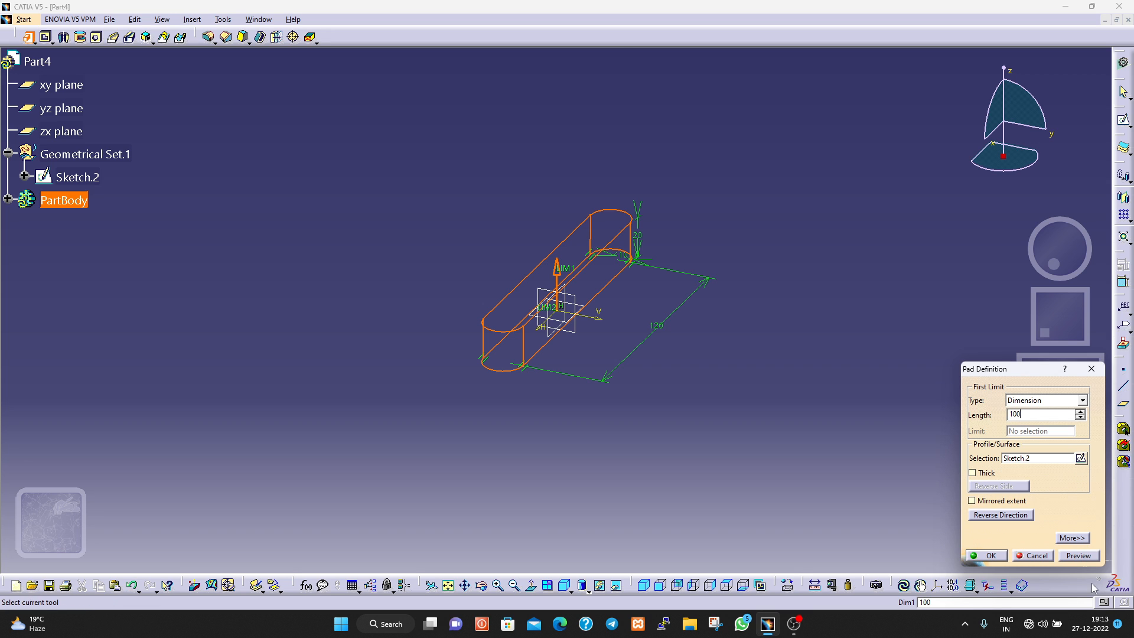
click(1079, 555)
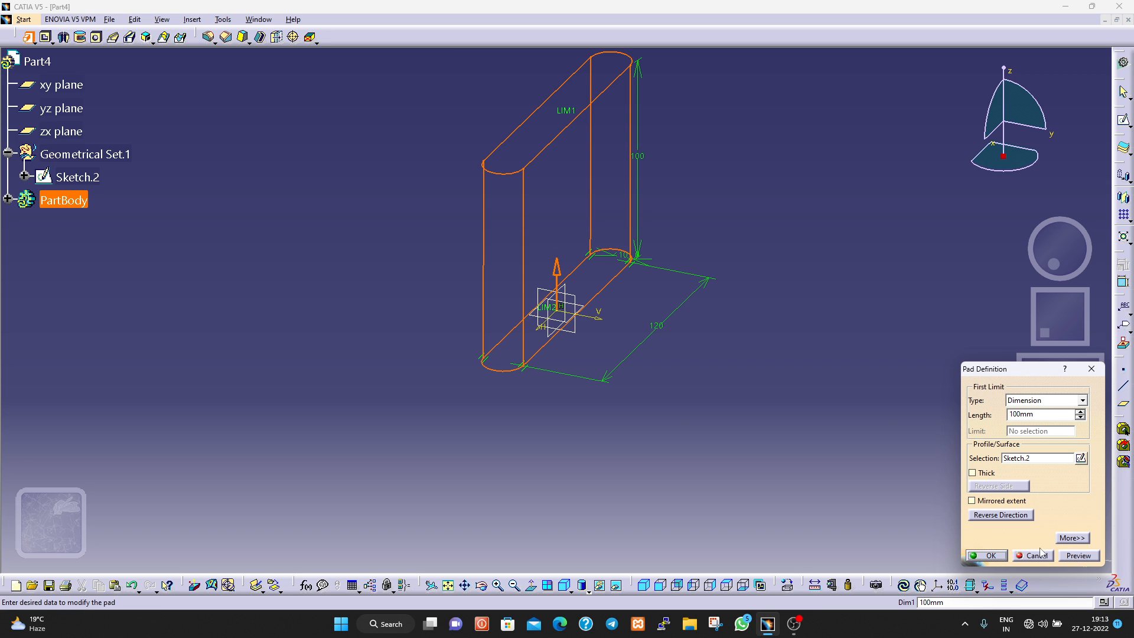
click(987, 555)
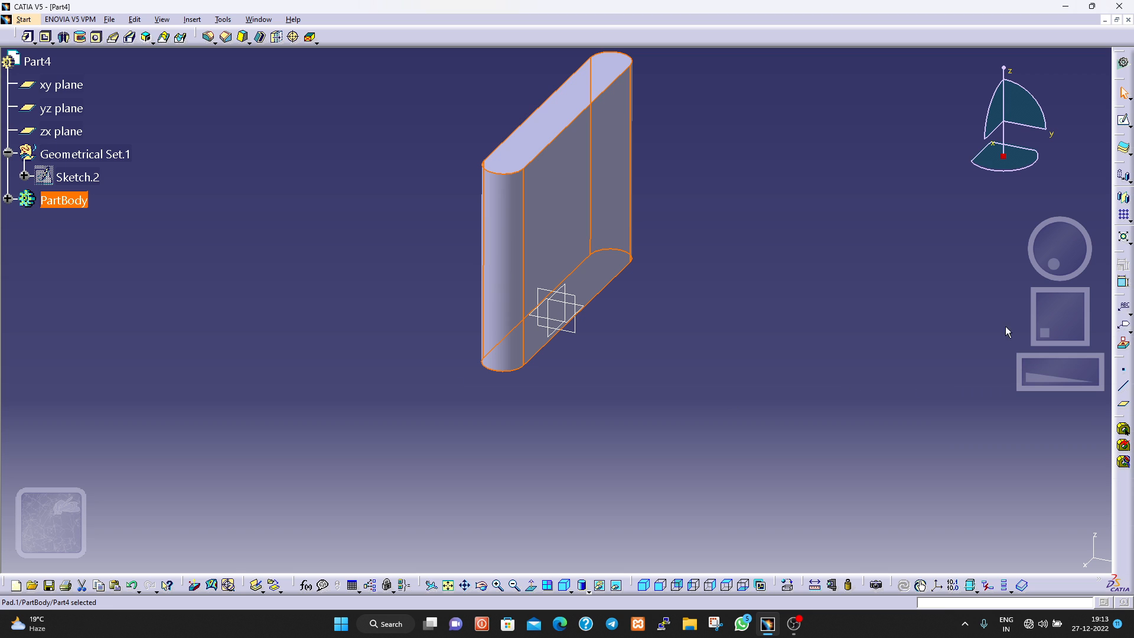
ctrl+middle_drag(552, 378, 850, 256)
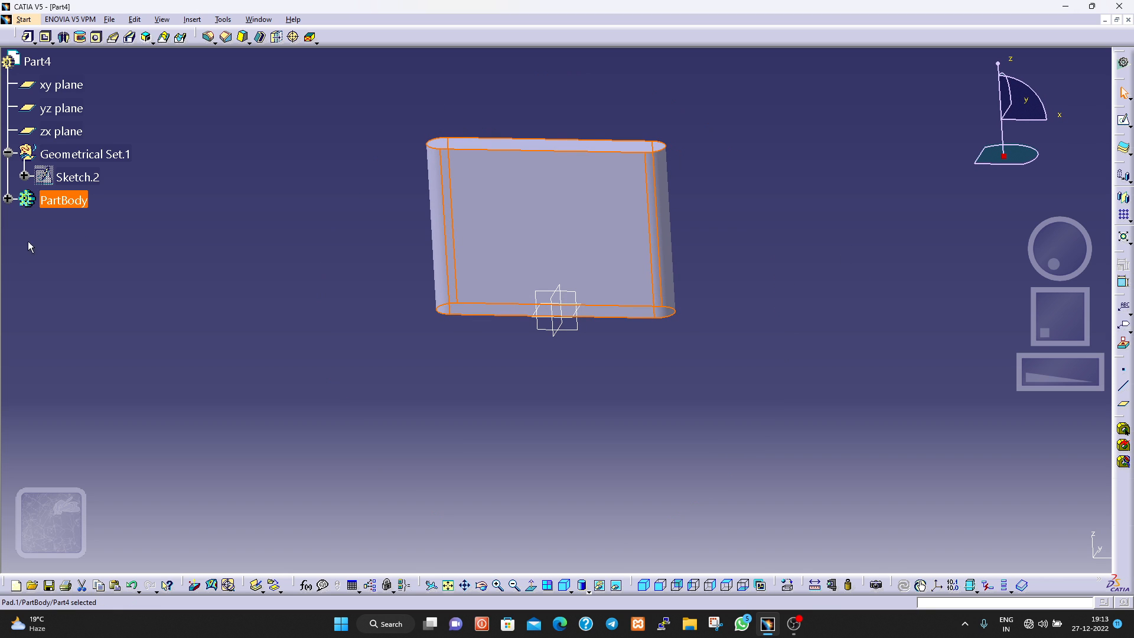
right_click(56, 201)
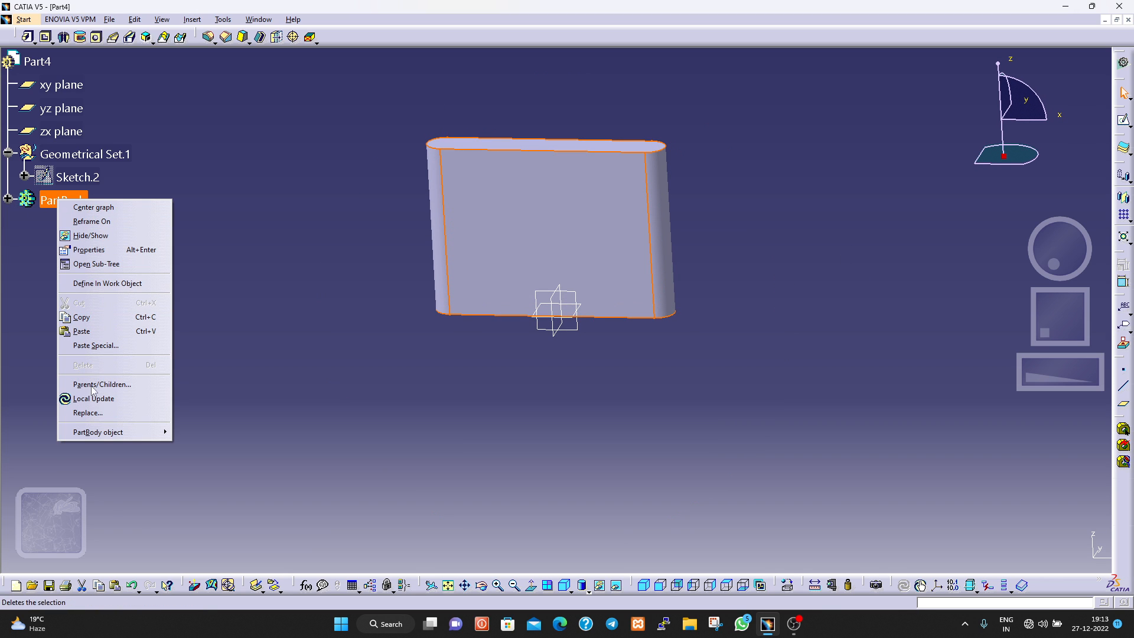
mouse_move(97, 433)
click(219, 436)
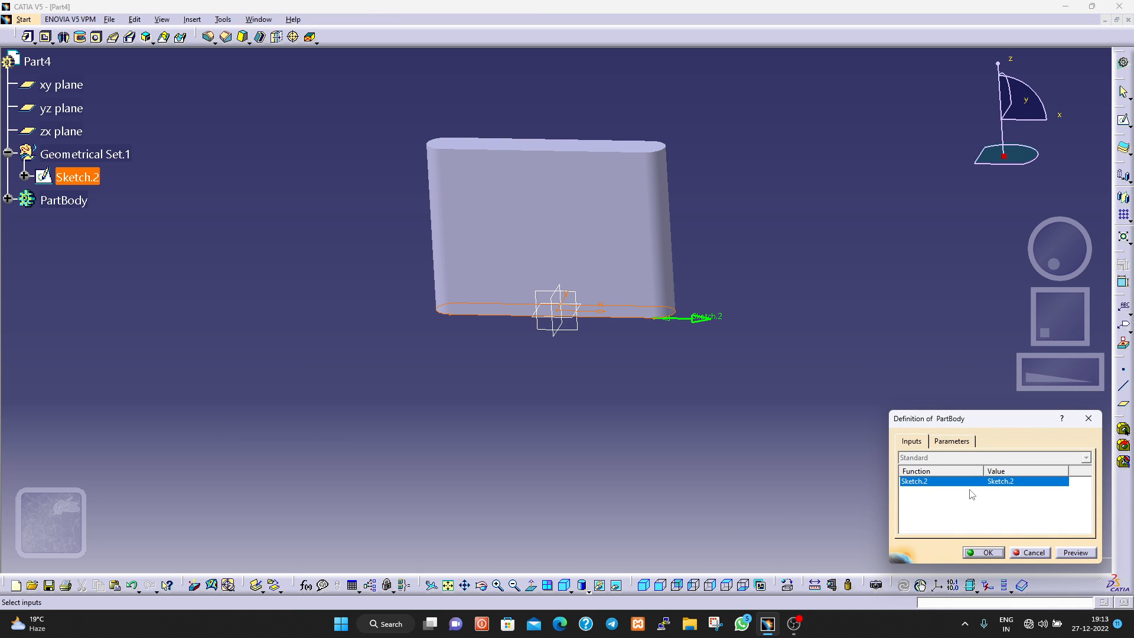
click(957, 443)
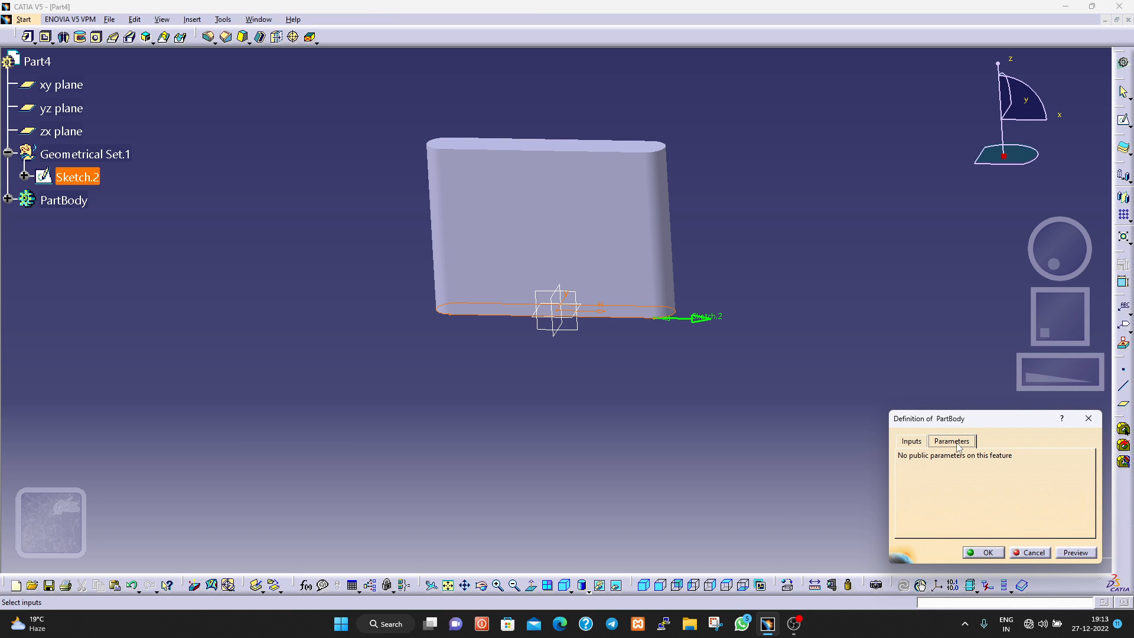
click(1030, 553)
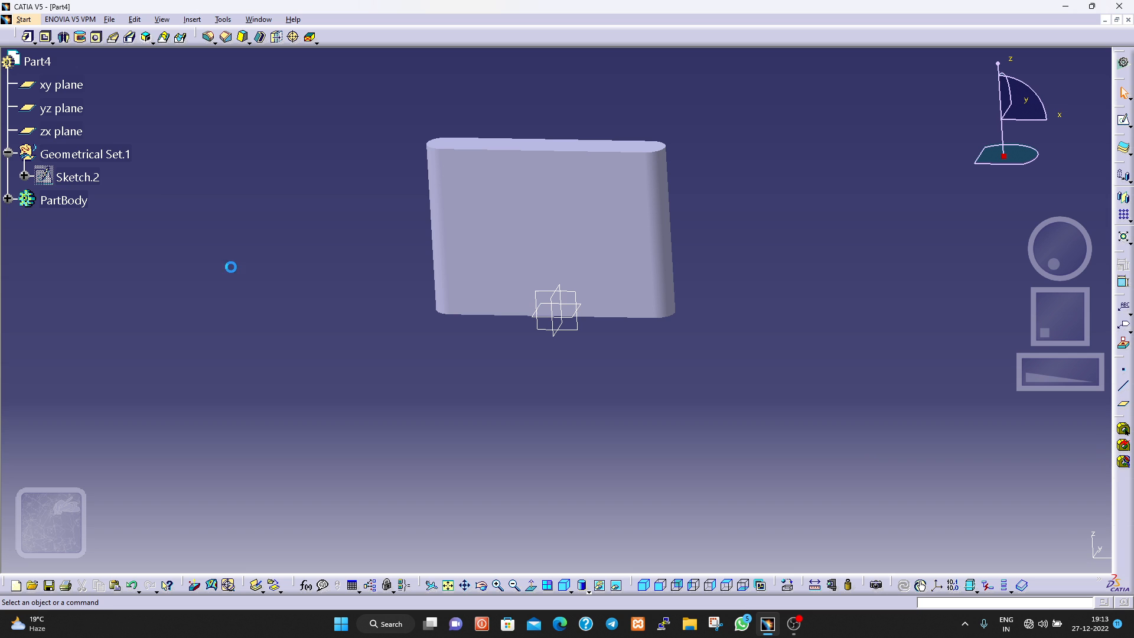
Edit the pad's definition in the PartBody and set its length to 150 mm.
click(8, 199)
right_click(70, 223)
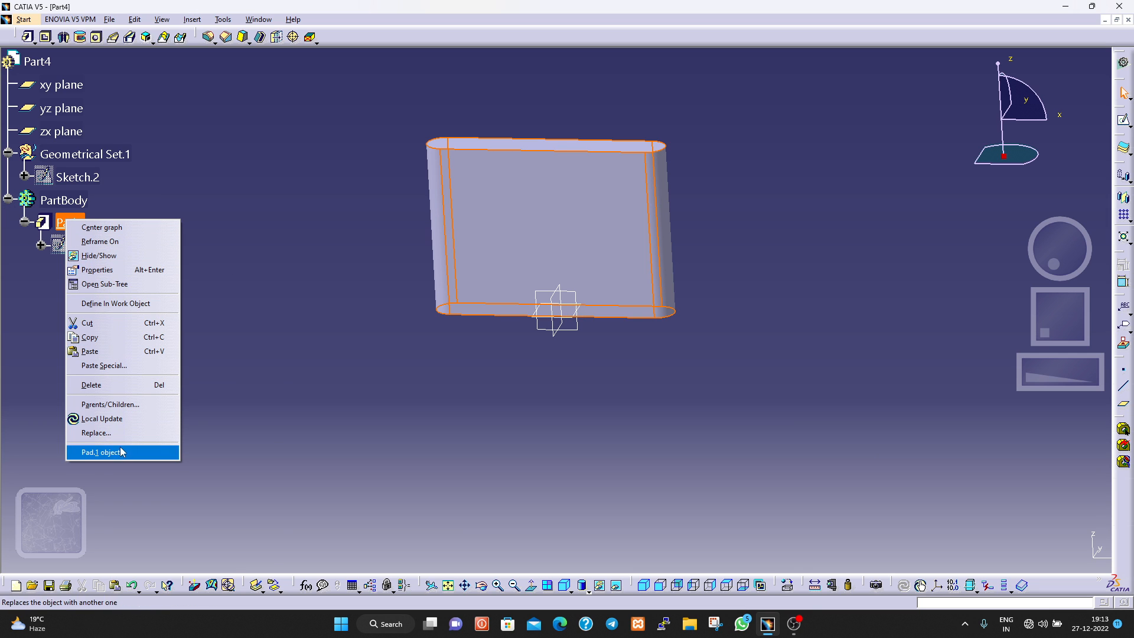
mouse_move(156, 452)
click(207, 453)
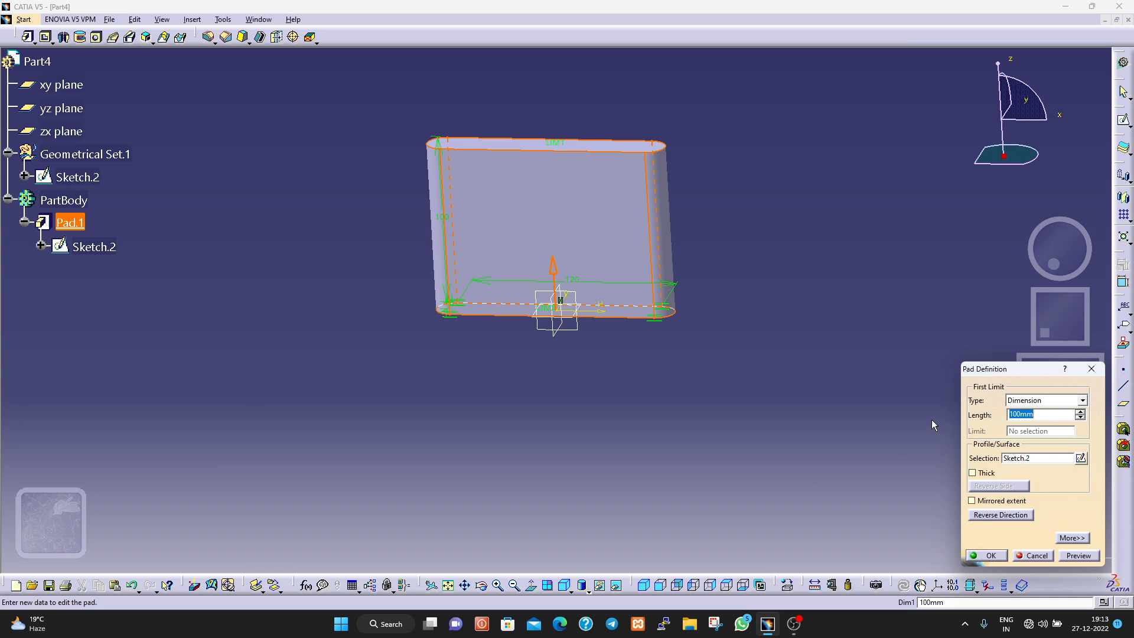
text(150)
click(1080, 556)
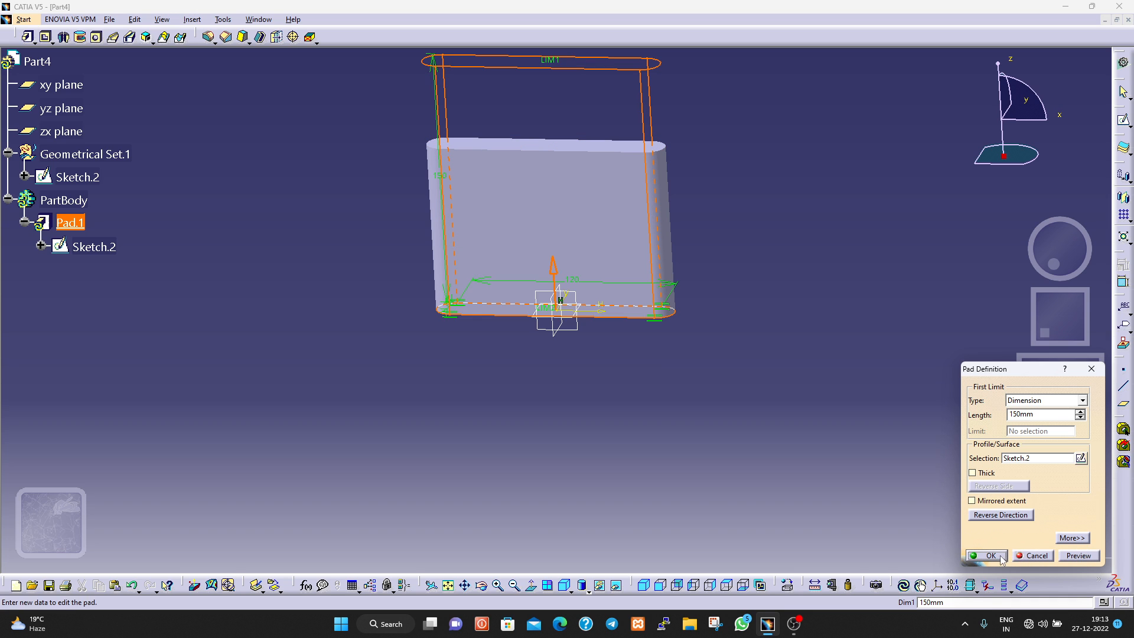
click(1003, 559)
click(397, 475)
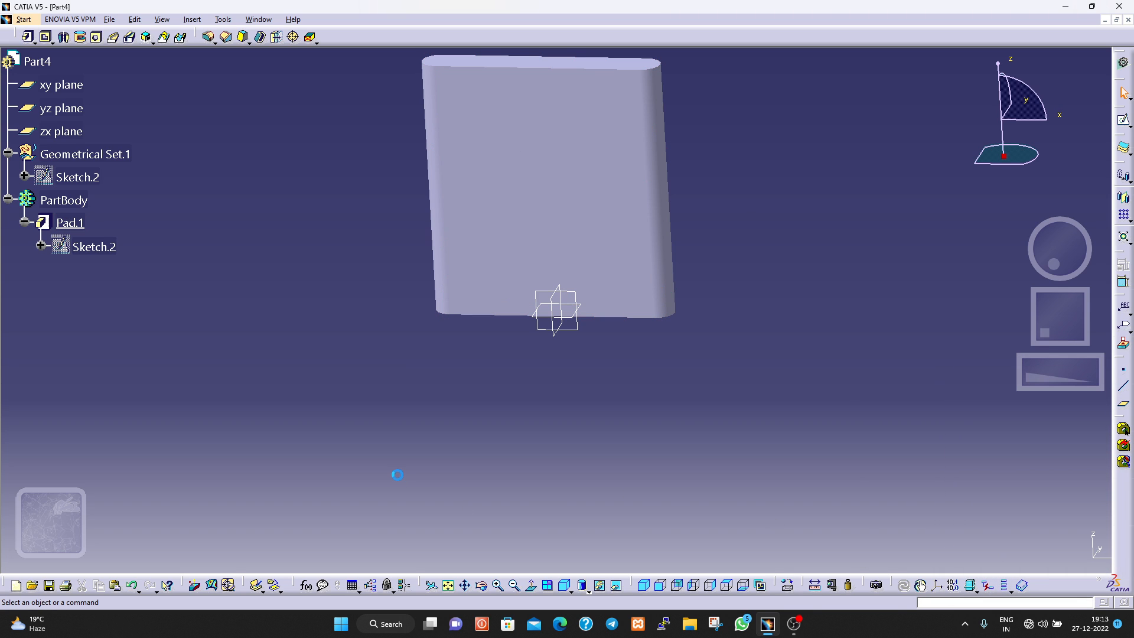
middle_drag(332, 390, 335, 498)
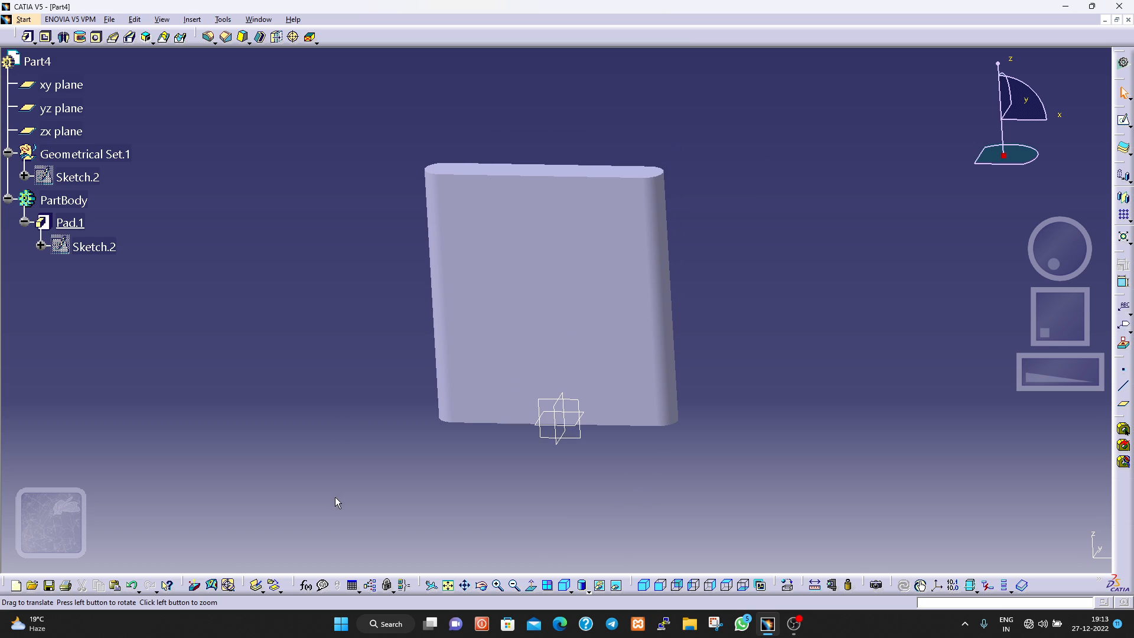
click(573, 173)
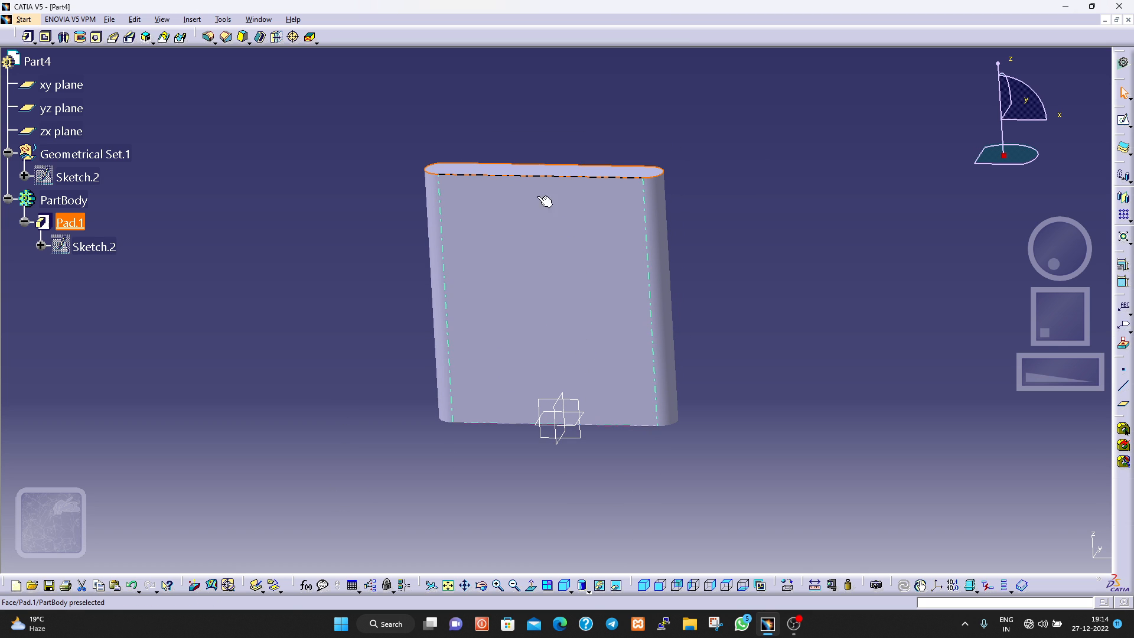
click(1124, 120)
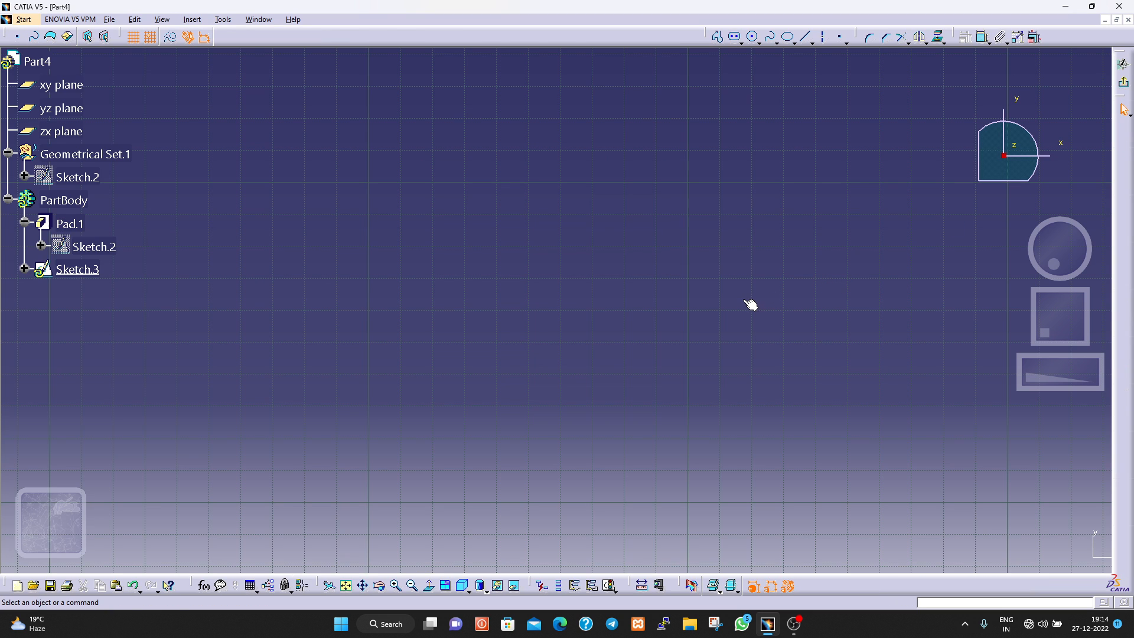
click(429, 592)
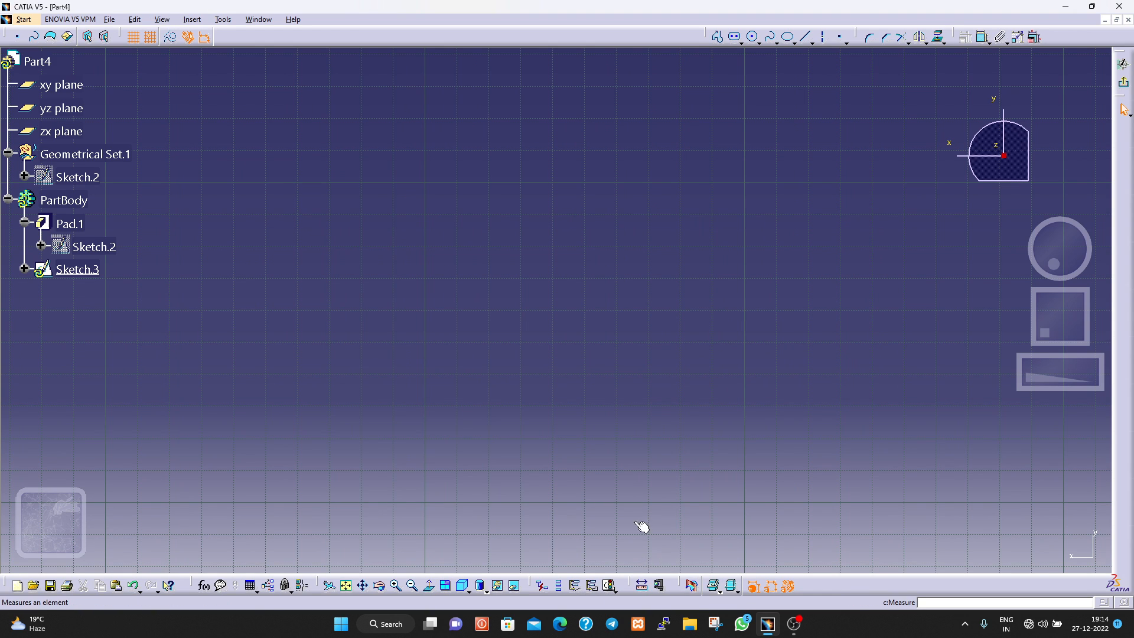
click(347, 586)
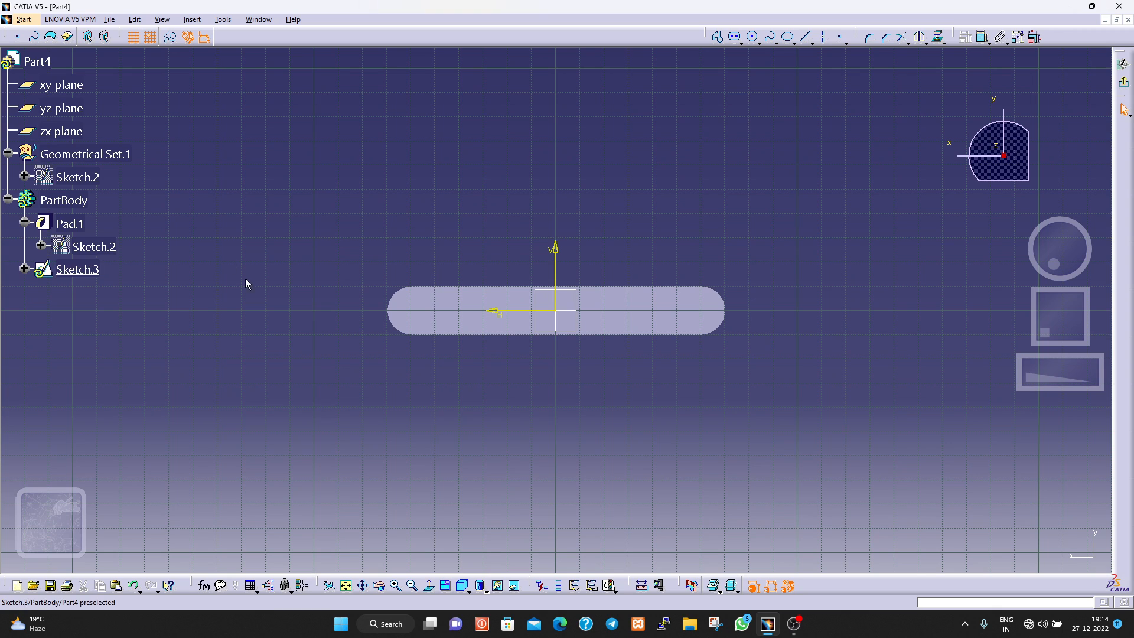
click(1124, 86)
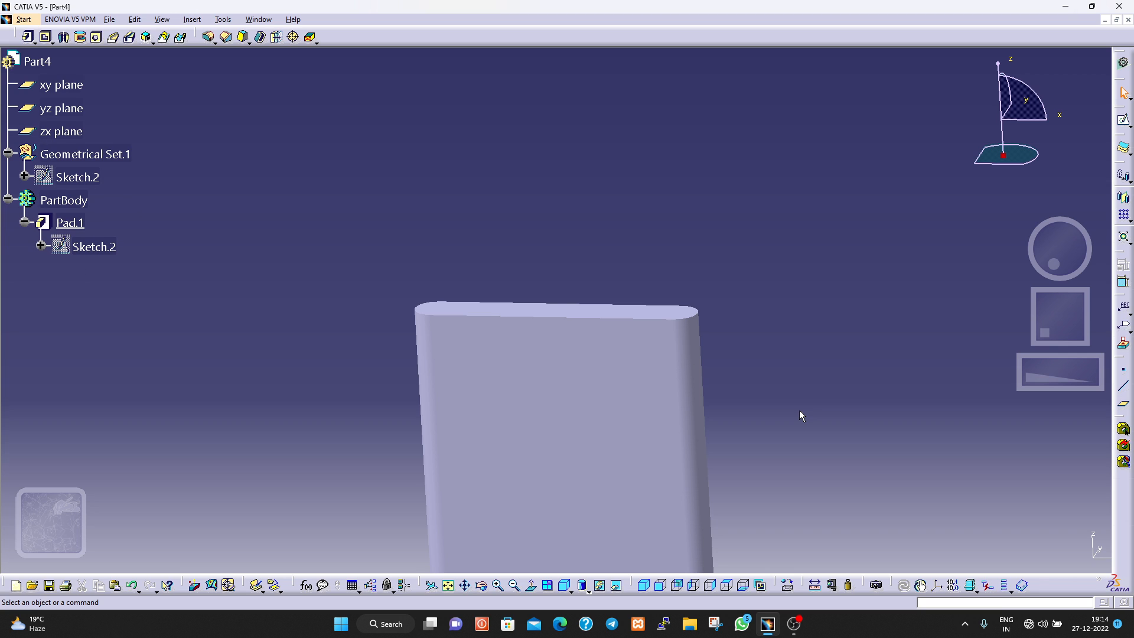
Sketch on the pad's top face, with grid snapping off, a horizontal elongated hole about 12 mm between centres, around the origin.
middle_drag(799, 410, 800, 461)
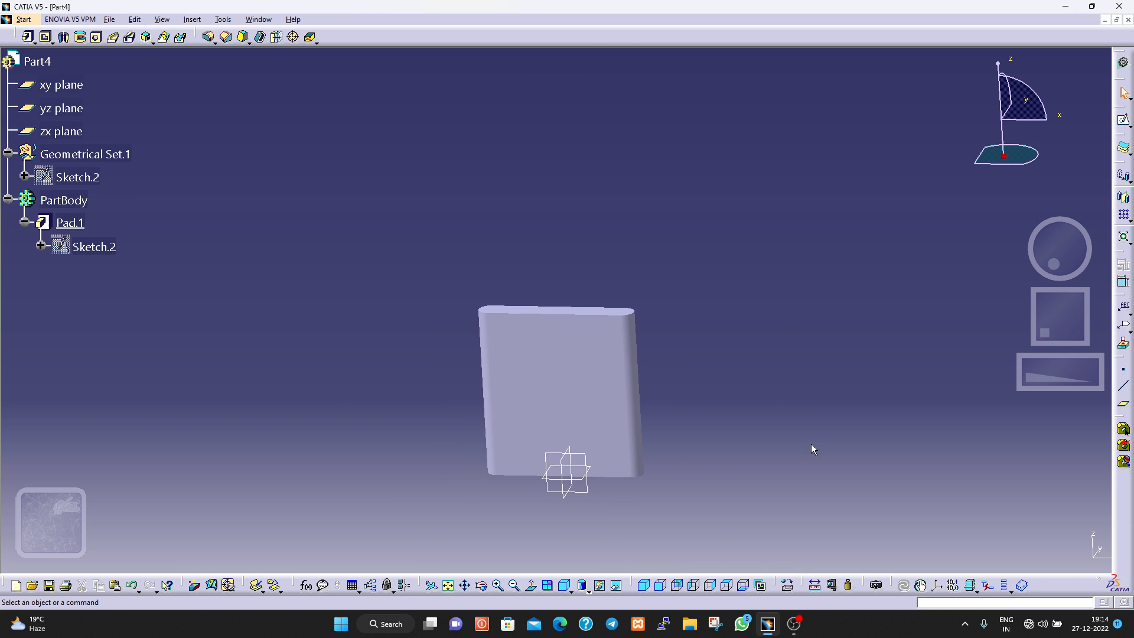
click(606, 306)
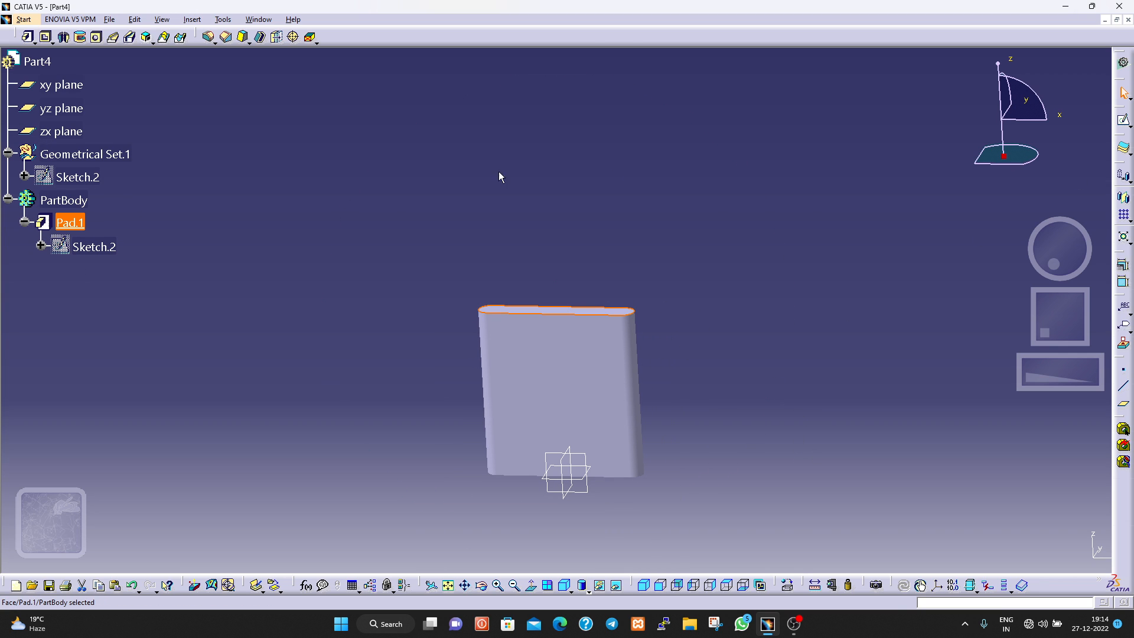
click(1124, 122)
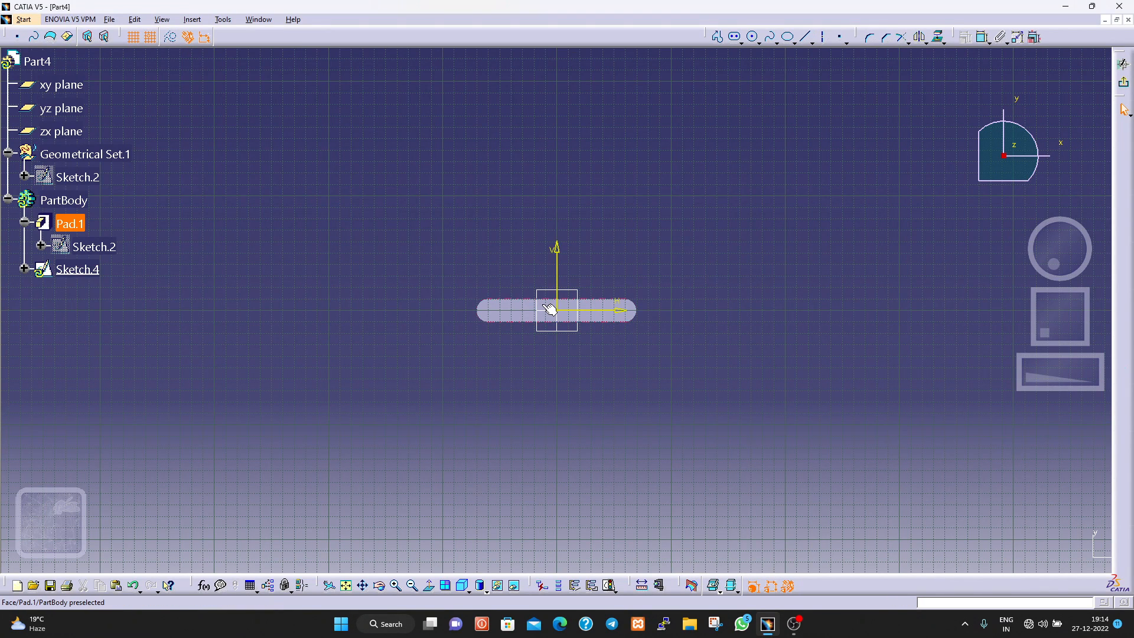
middle_drag(555, 309, 549, 152)
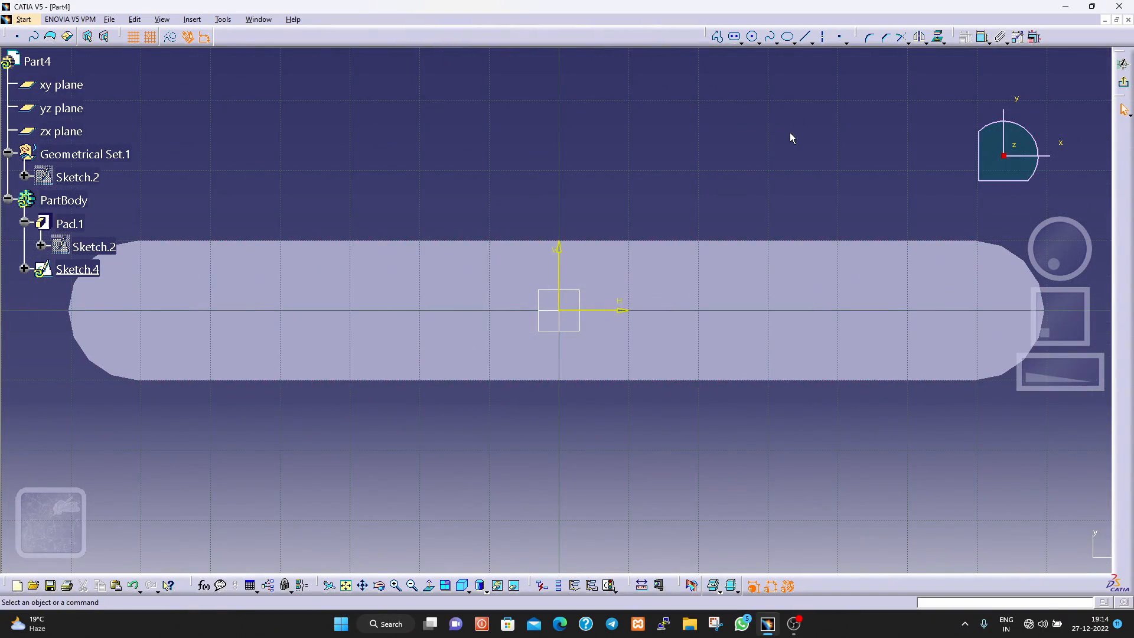
click(735, 37)
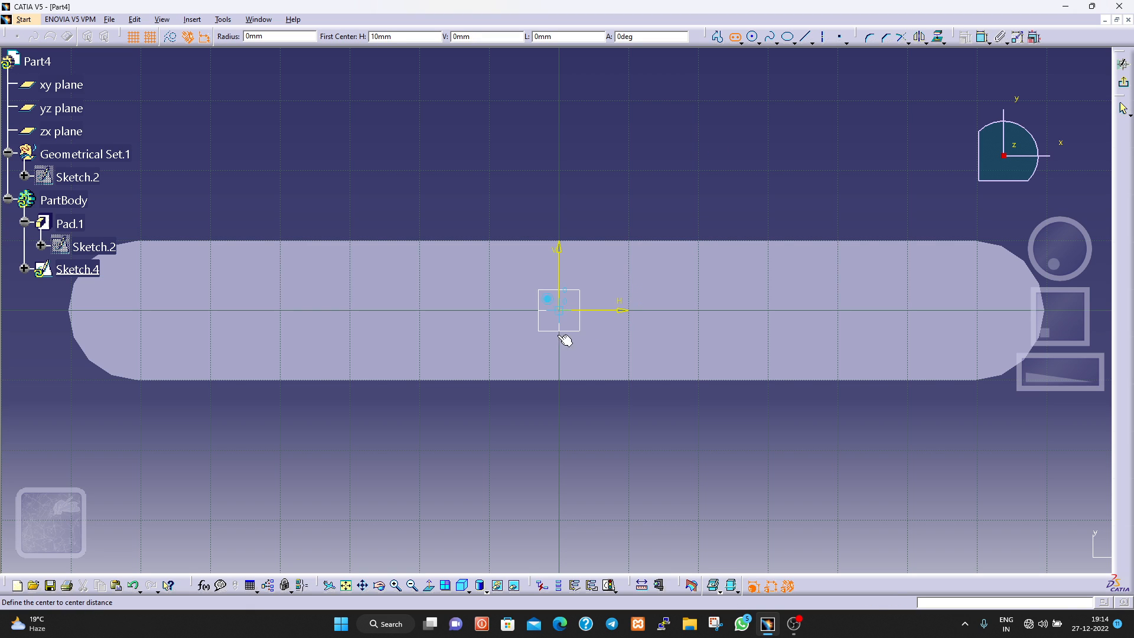
click(150, 41)
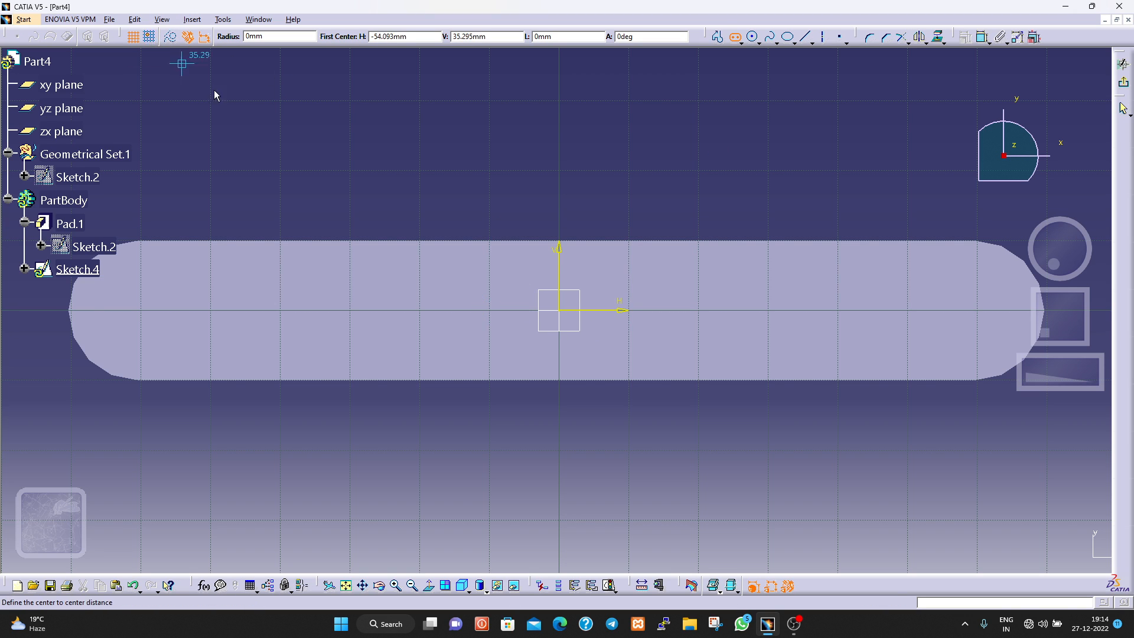
click(517, 314)
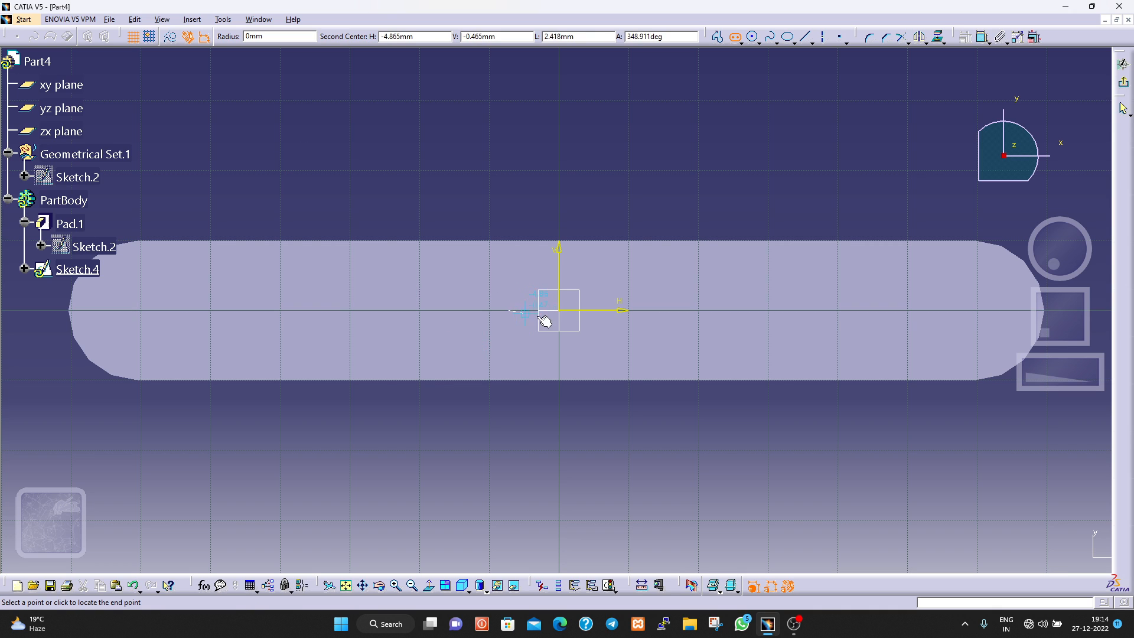
click(595, 314)
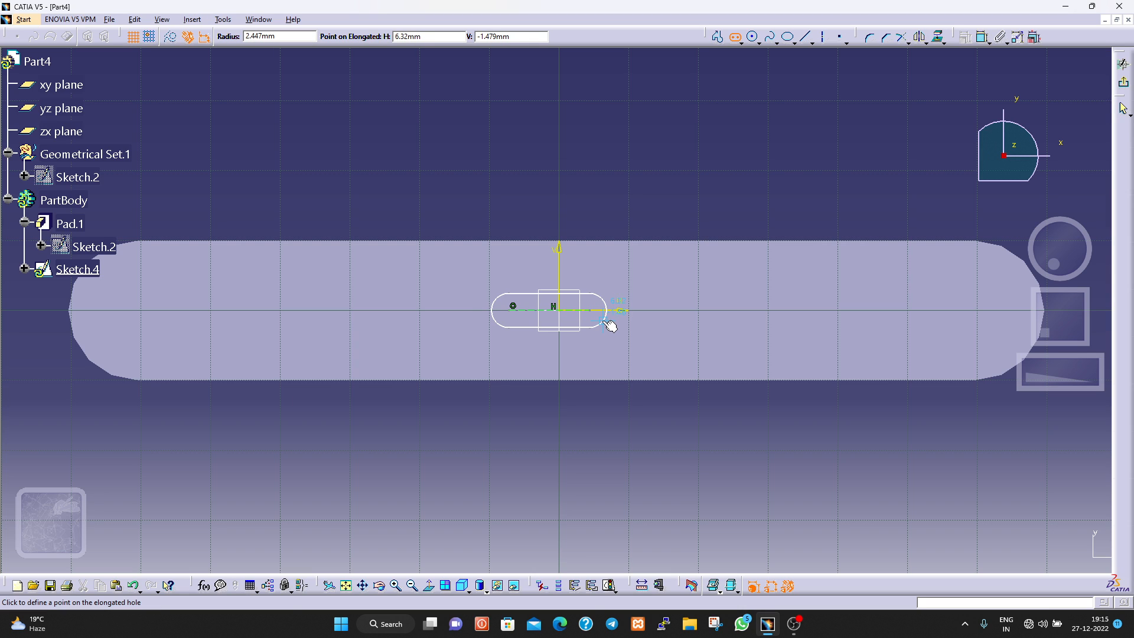
click(608, 325)
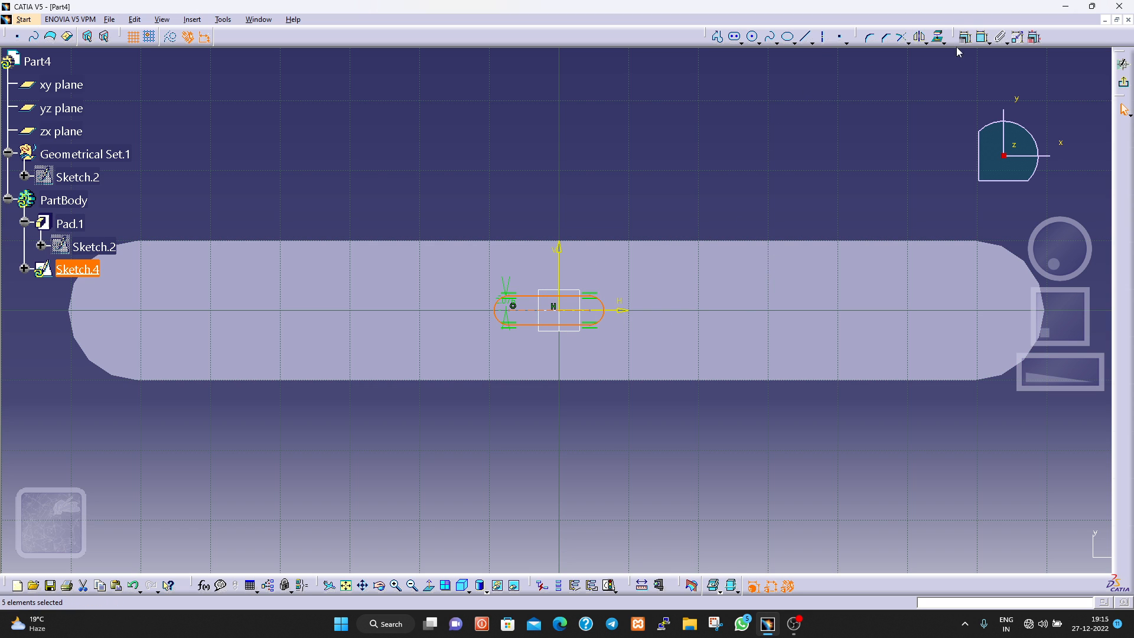
click(853, 162)
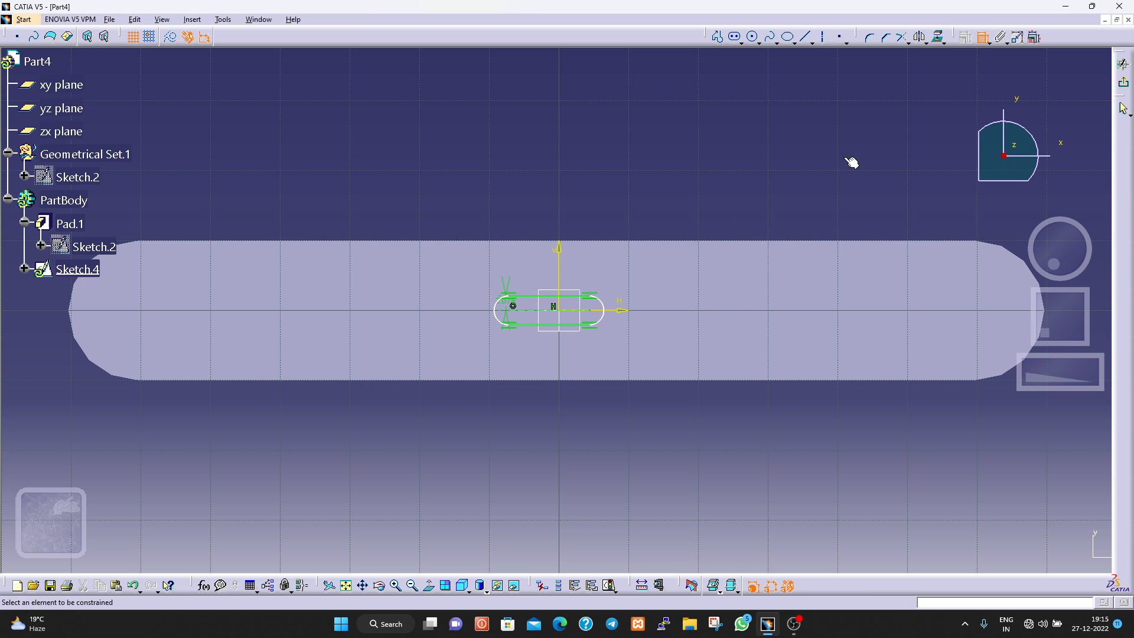
click(566, 318)
click(579, 310)
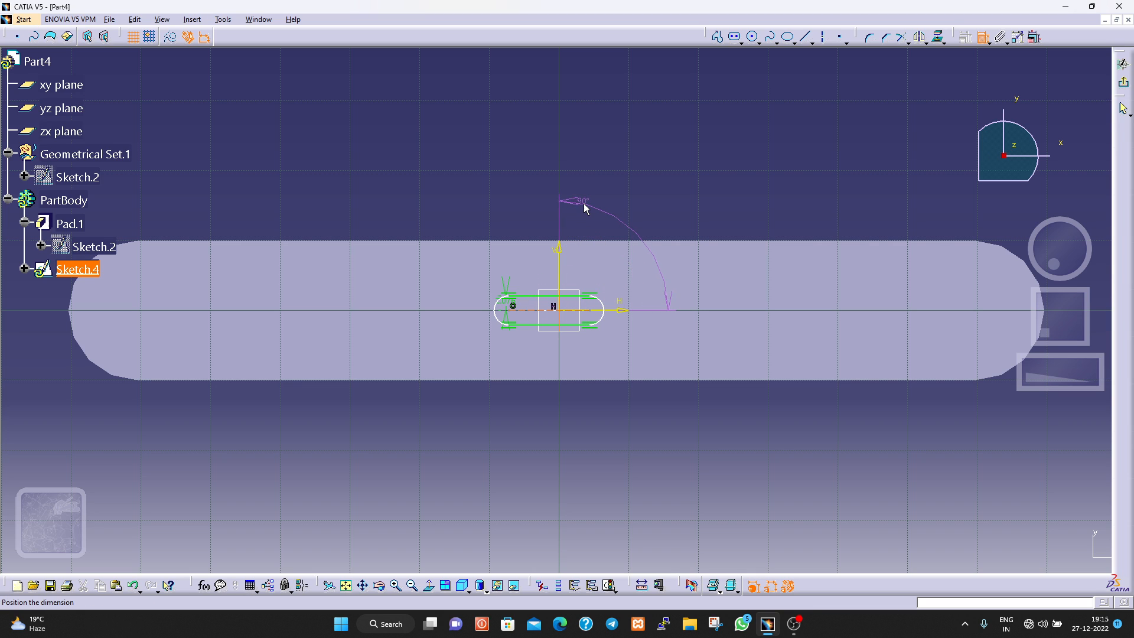
click(585, 200)
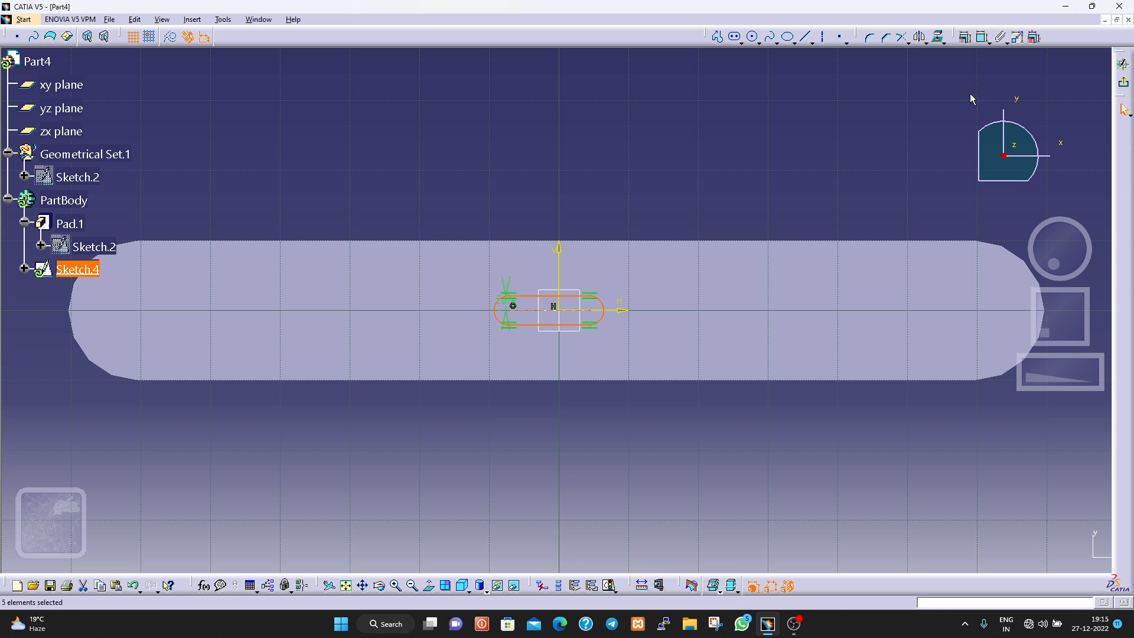
Dimension the elongated hole's centreline and set its centre-to-centre length to 20 mm.
click(984, 39)
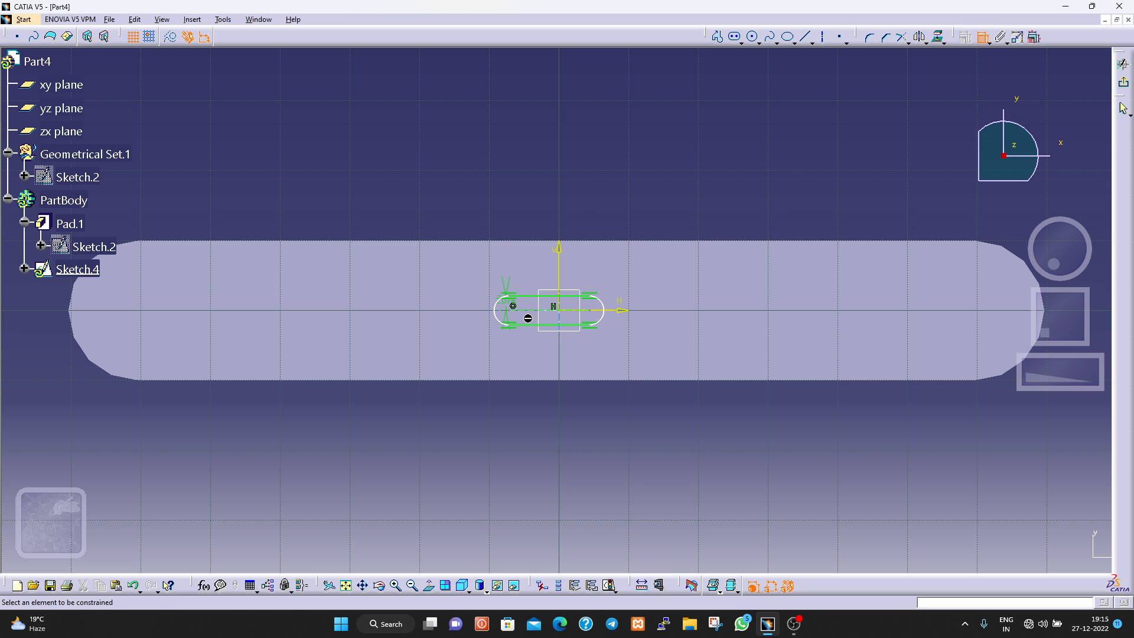
click(527, 309)
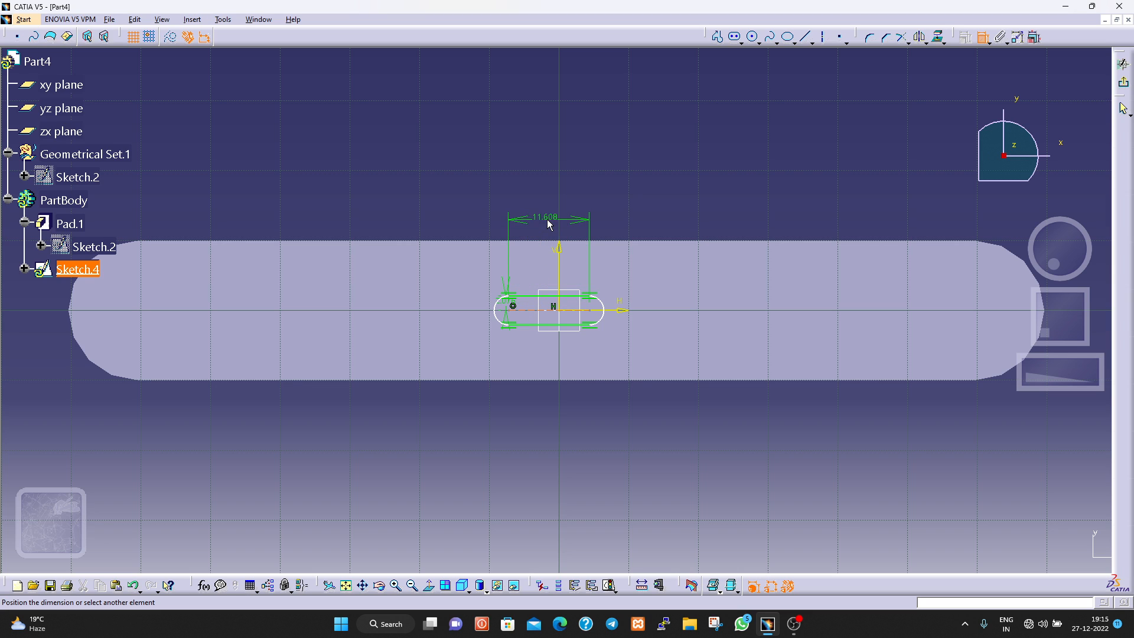
click(551, 211)
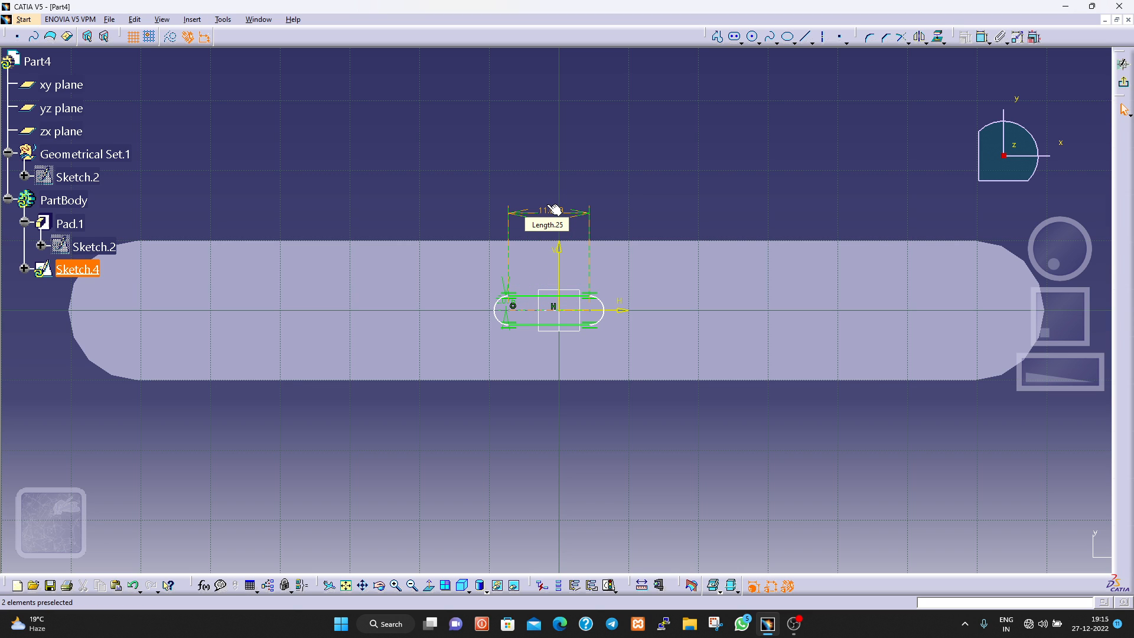
double_click(554, 210)
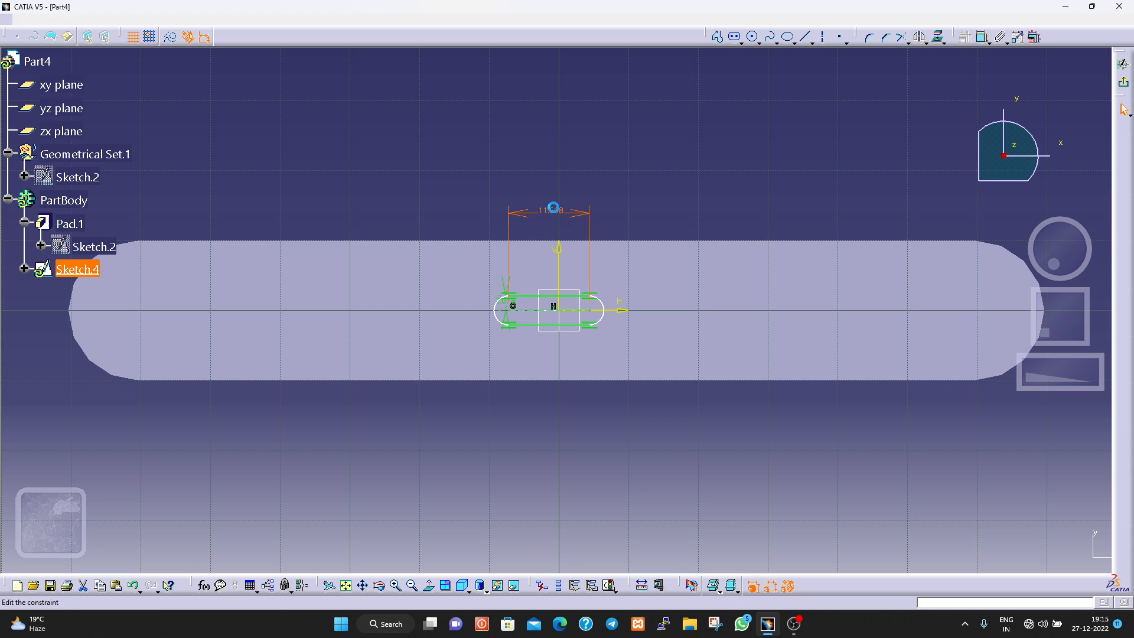
text(20)
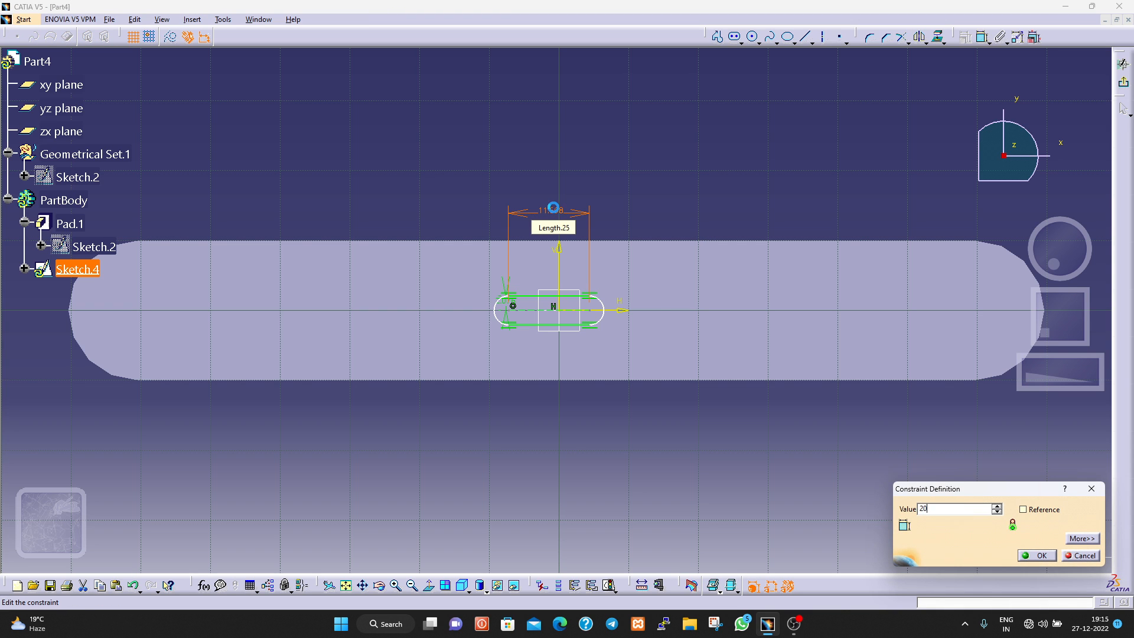
key(Return)
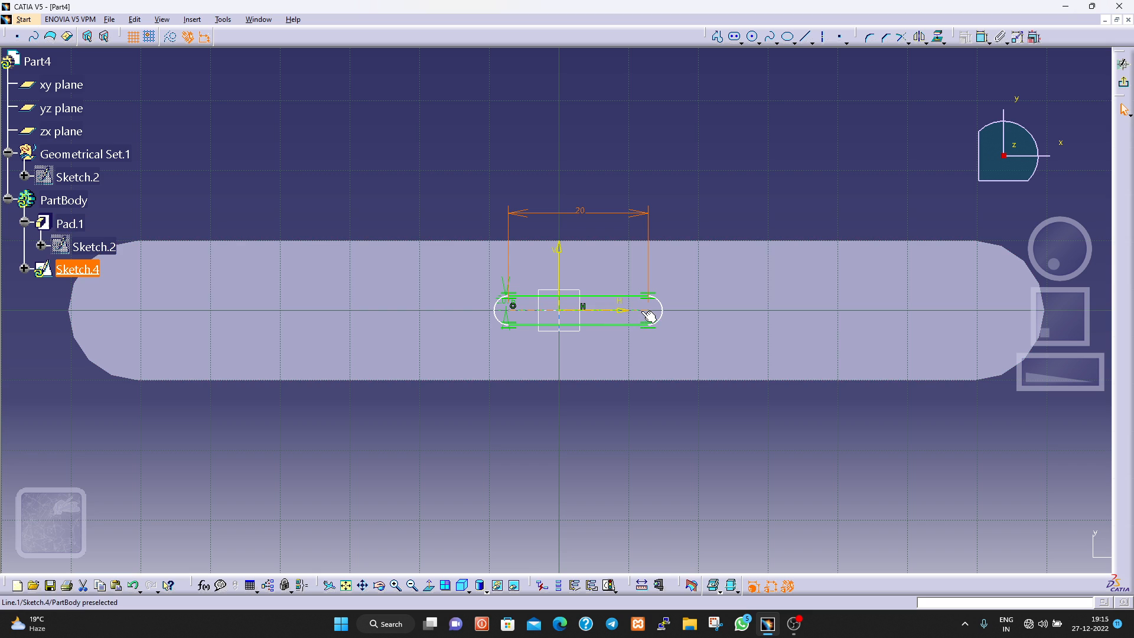
Constrain the hole's right arc centre to 10 mm from the vertical axis and exit the sketch.
click(982, 36)
click(650, 315)
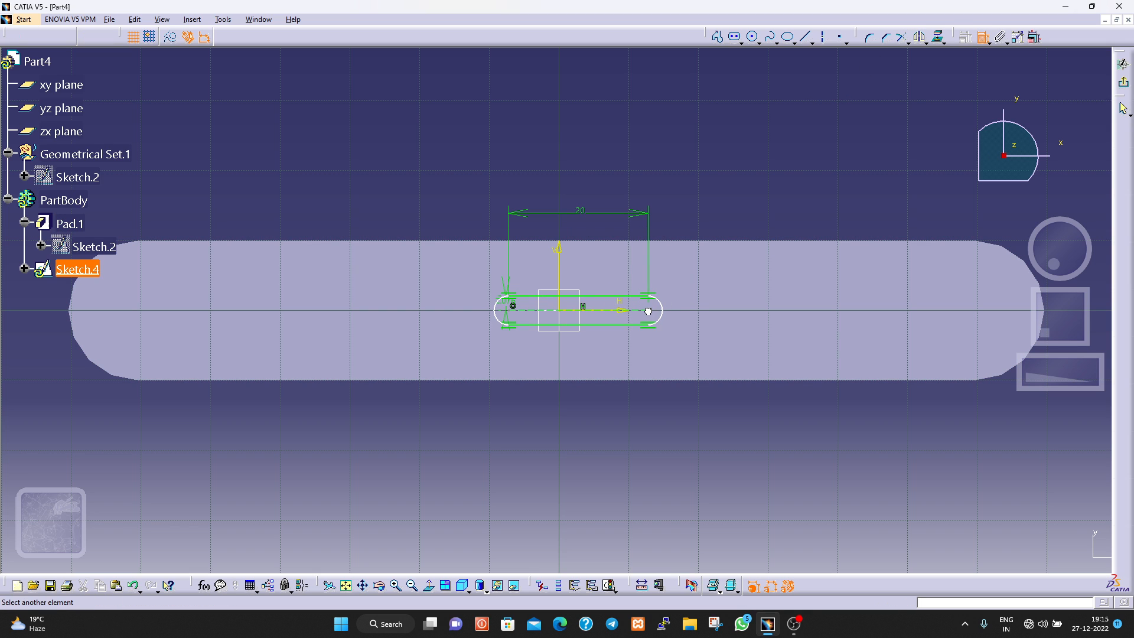
click(560, 275)
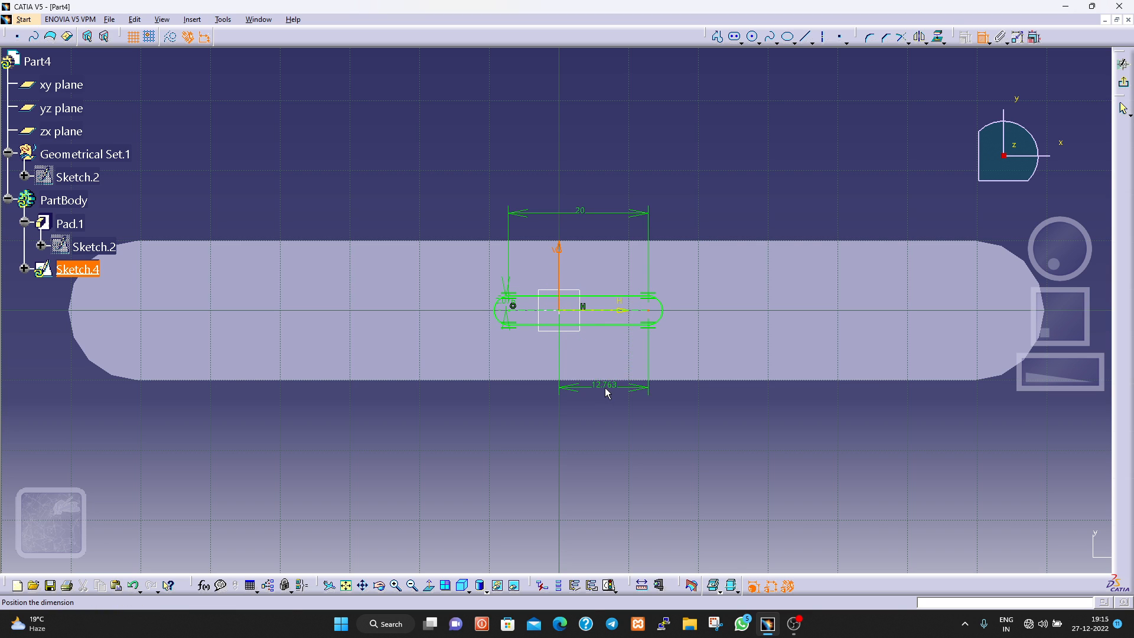
click(605, 396)
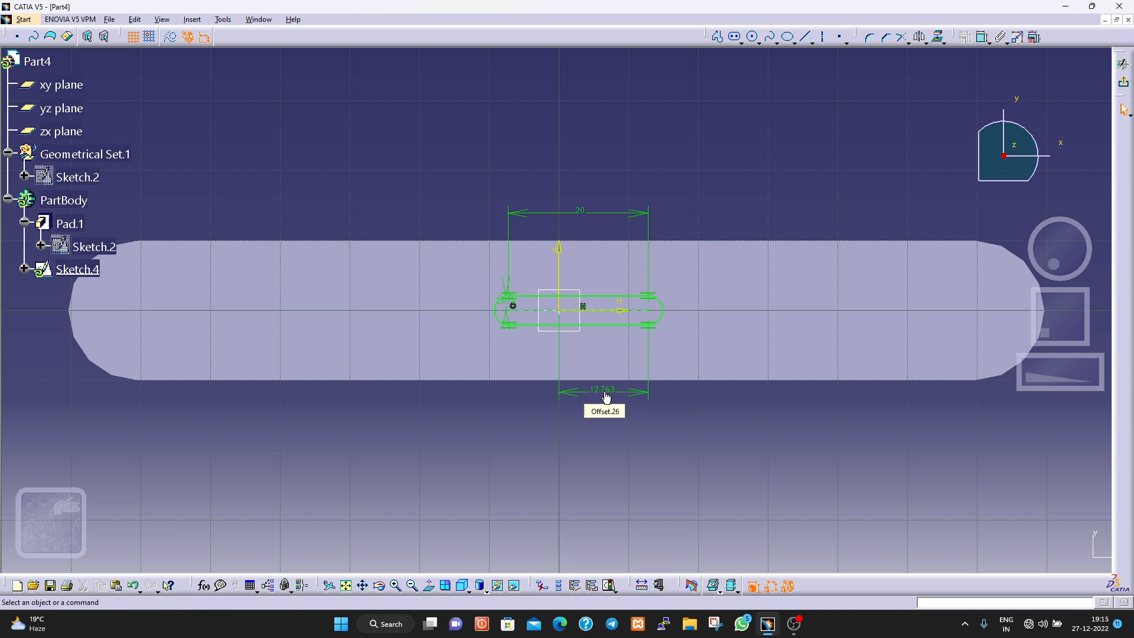
double_click(606, 396)
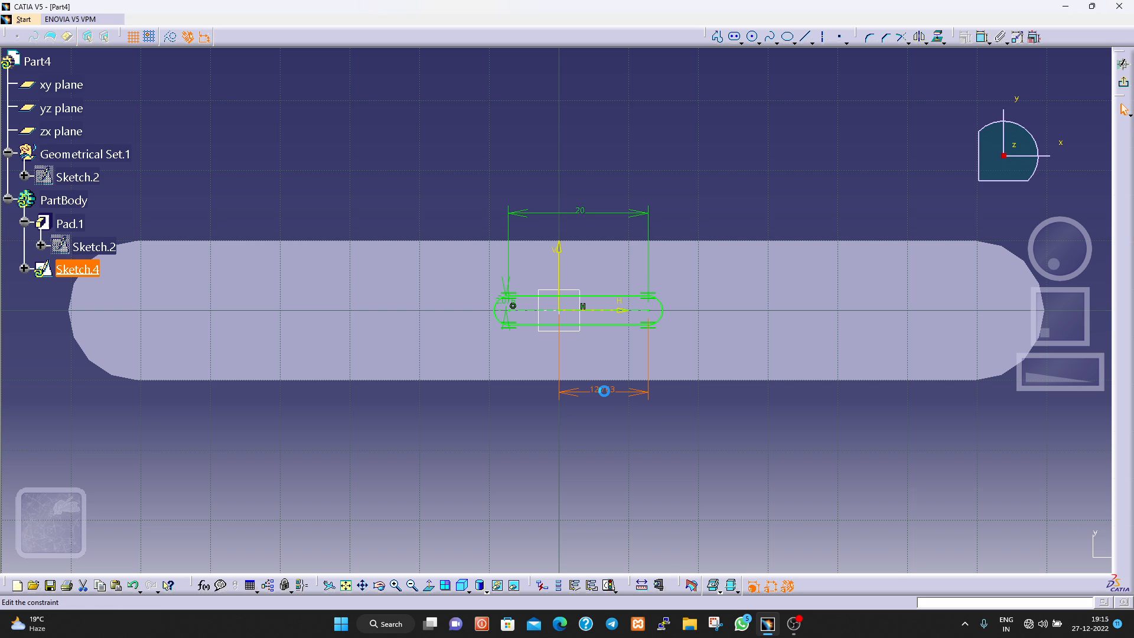
text(10)
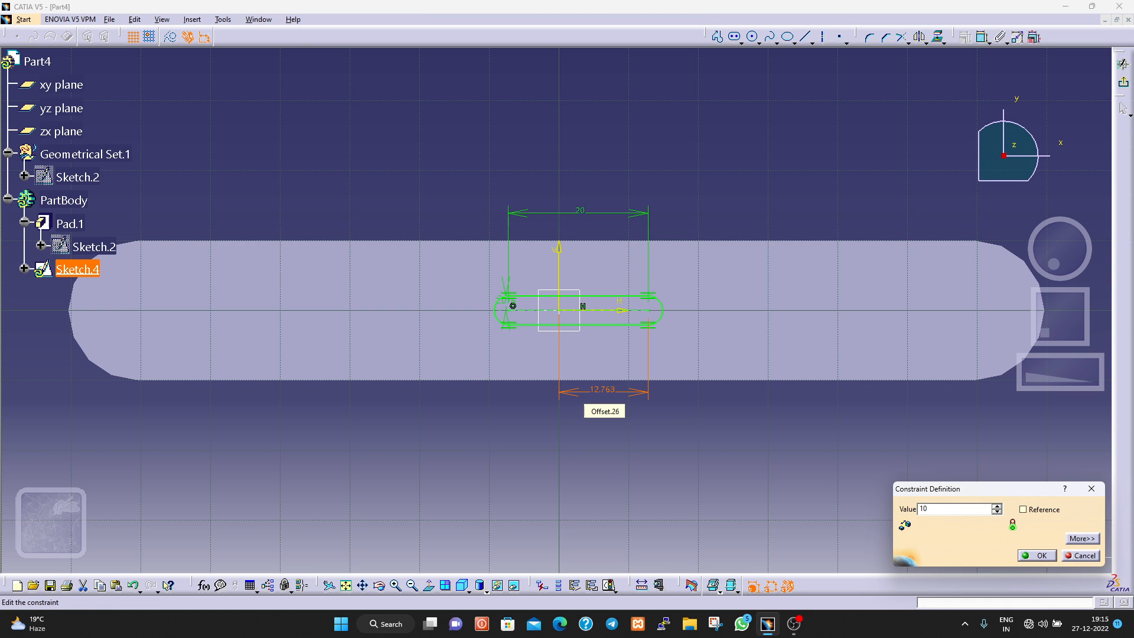
key(Return)
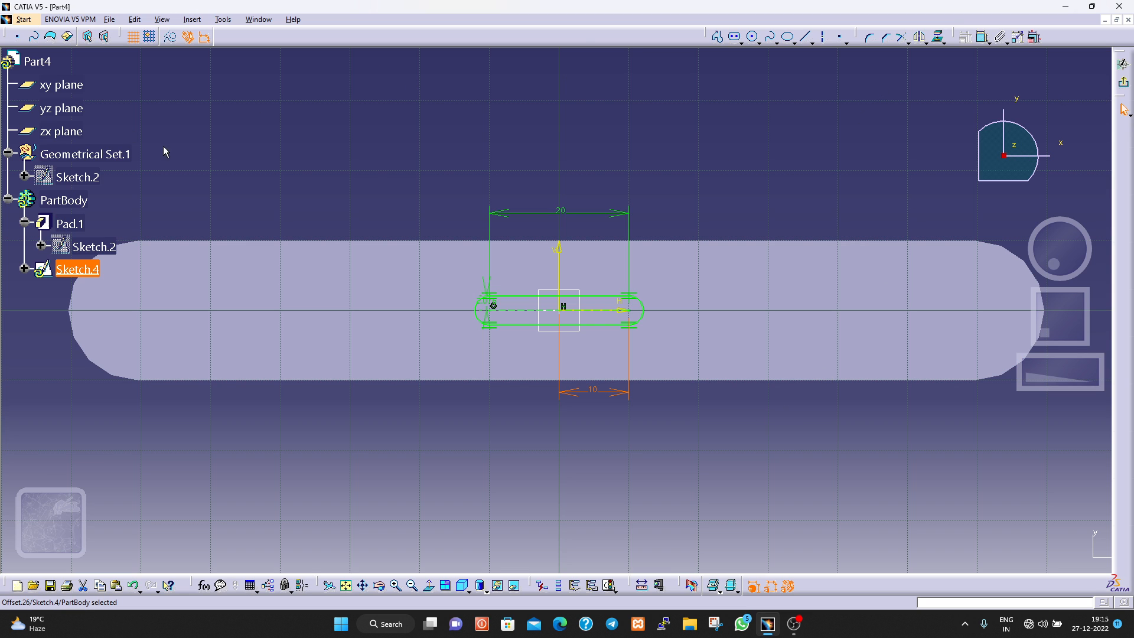
click(1123, 63)
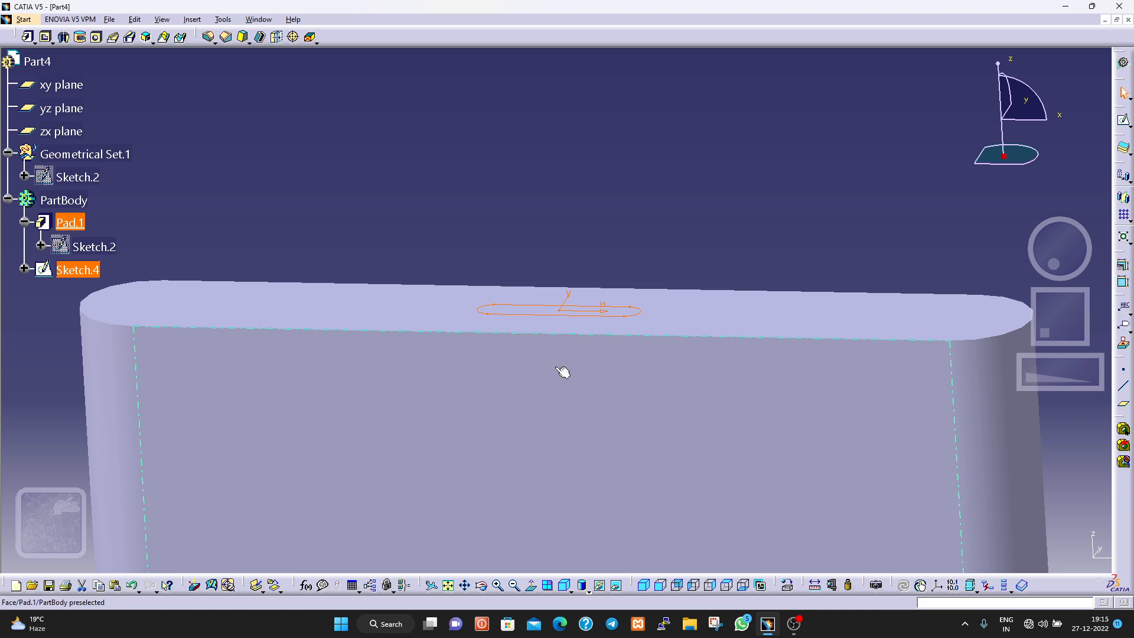
Cut a pocket from the elongated hole profile into the pad's top face to a depth of 10 mm.
click(46, 36)
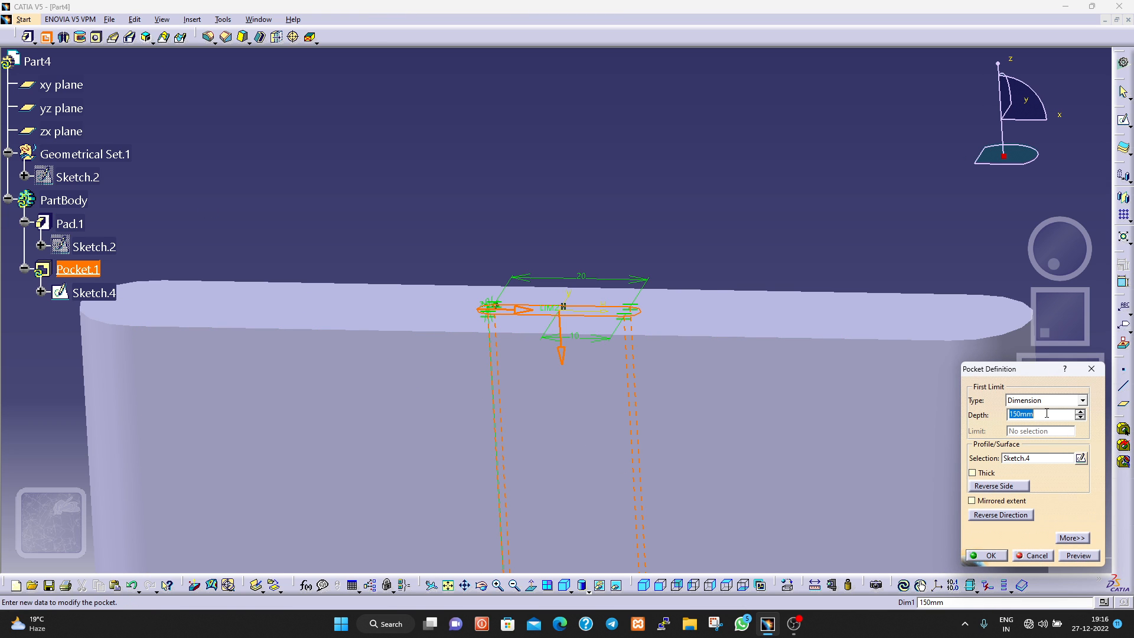
text(2)
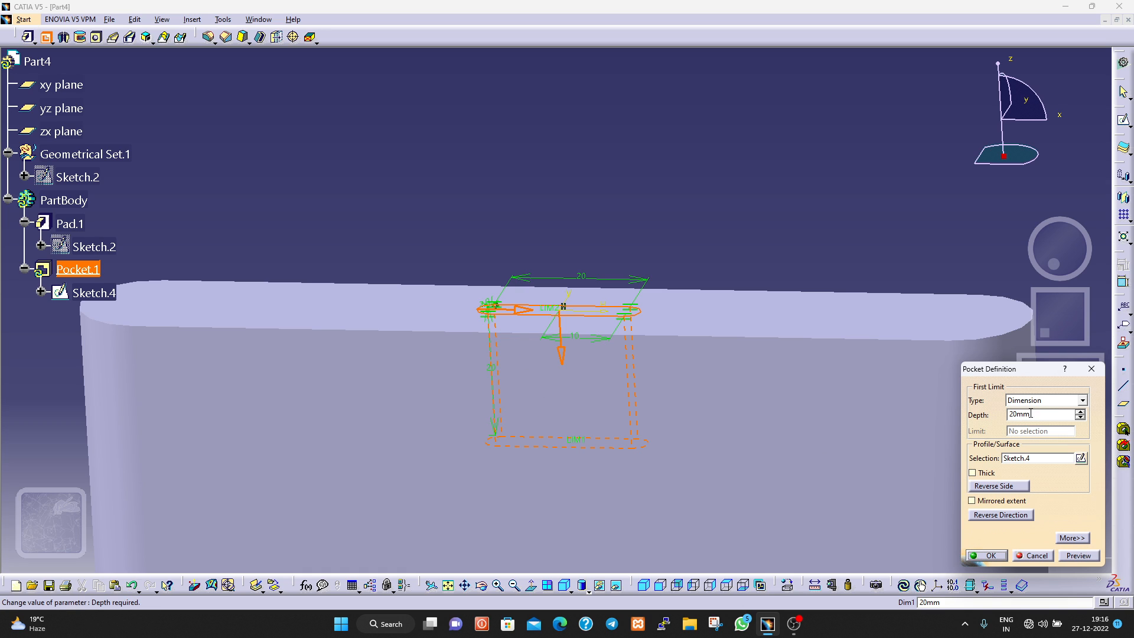
text(1)
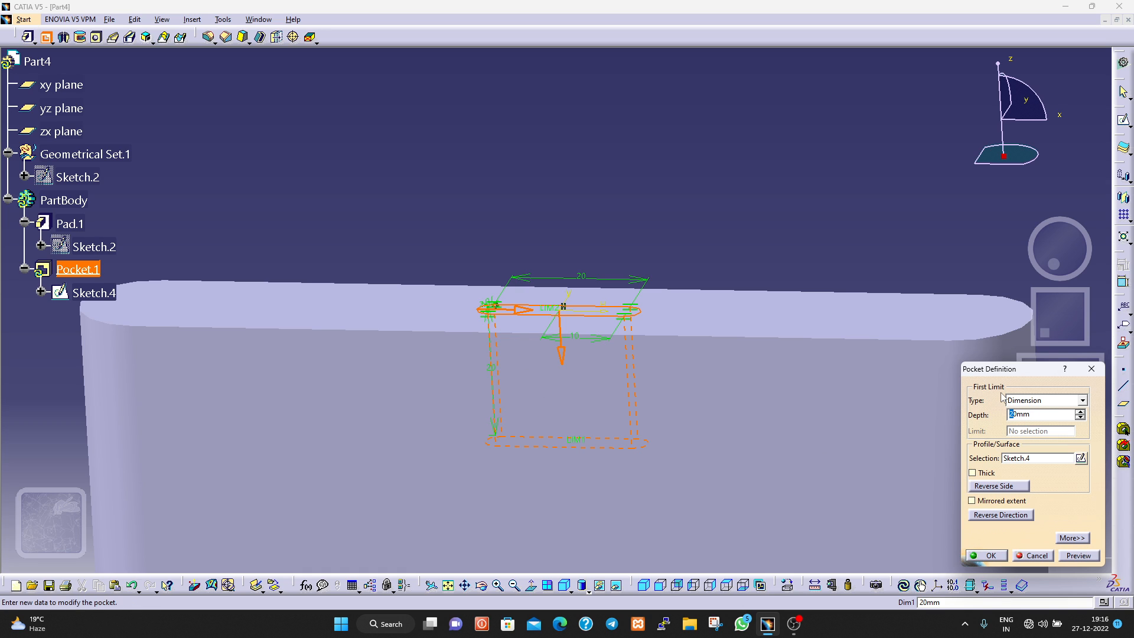
click(1079, 555)
click(991, 556)
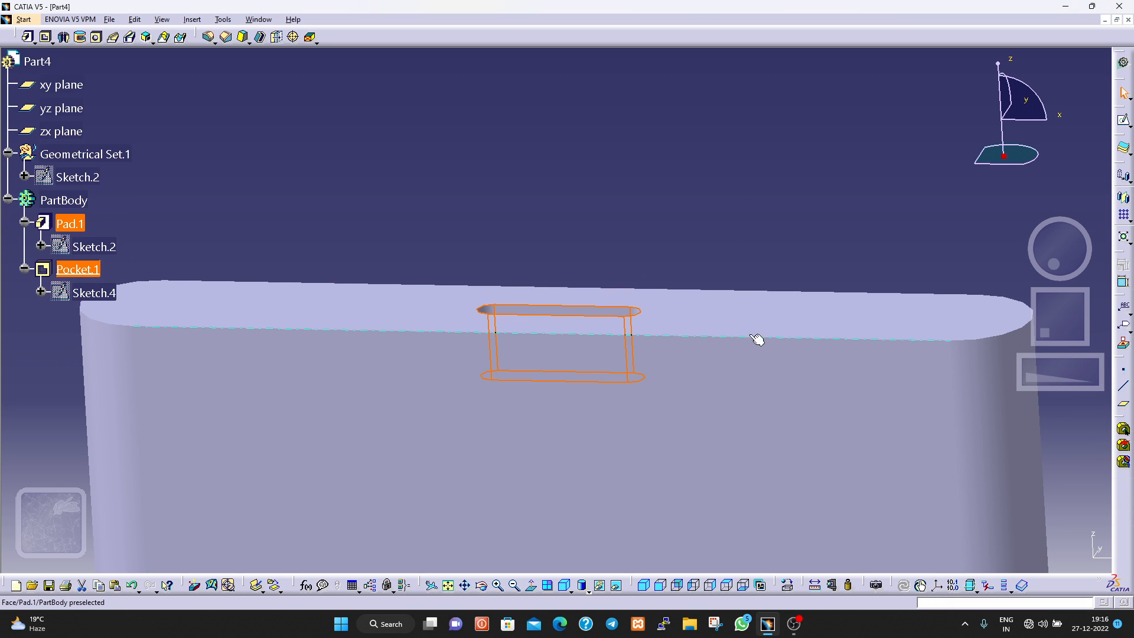
Examine the pad and its elongated pocket from several sides, reframing the view on the pad.
middle_drag(770, 172, 777, 343)
middle_click(671, 411)
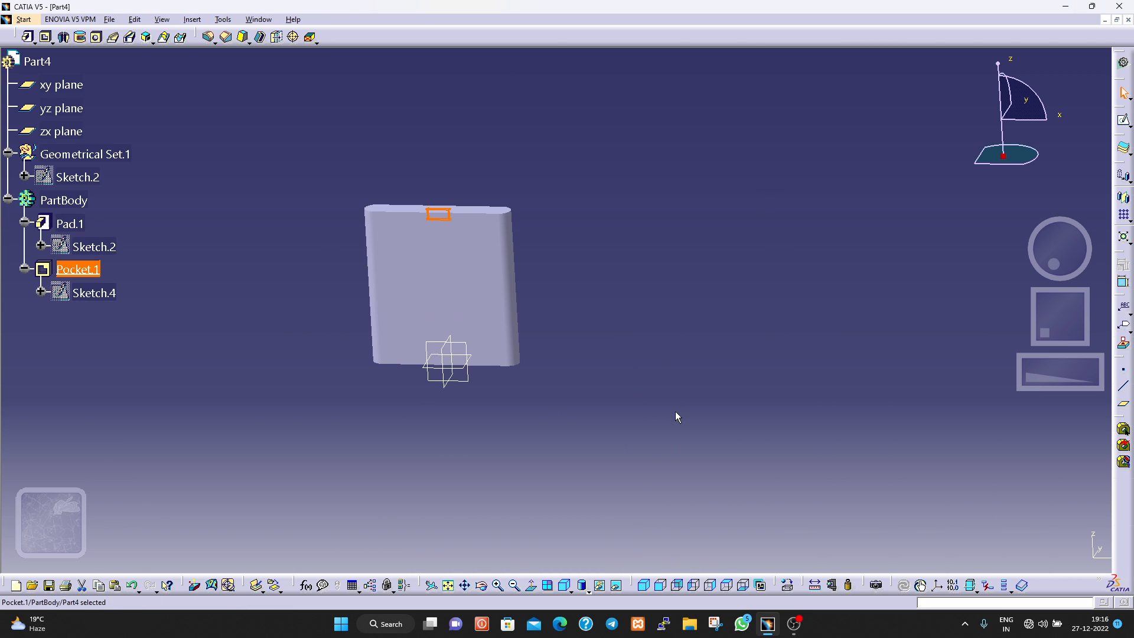
click(662, 355)
middle_drag(564, 285, 721, 335)
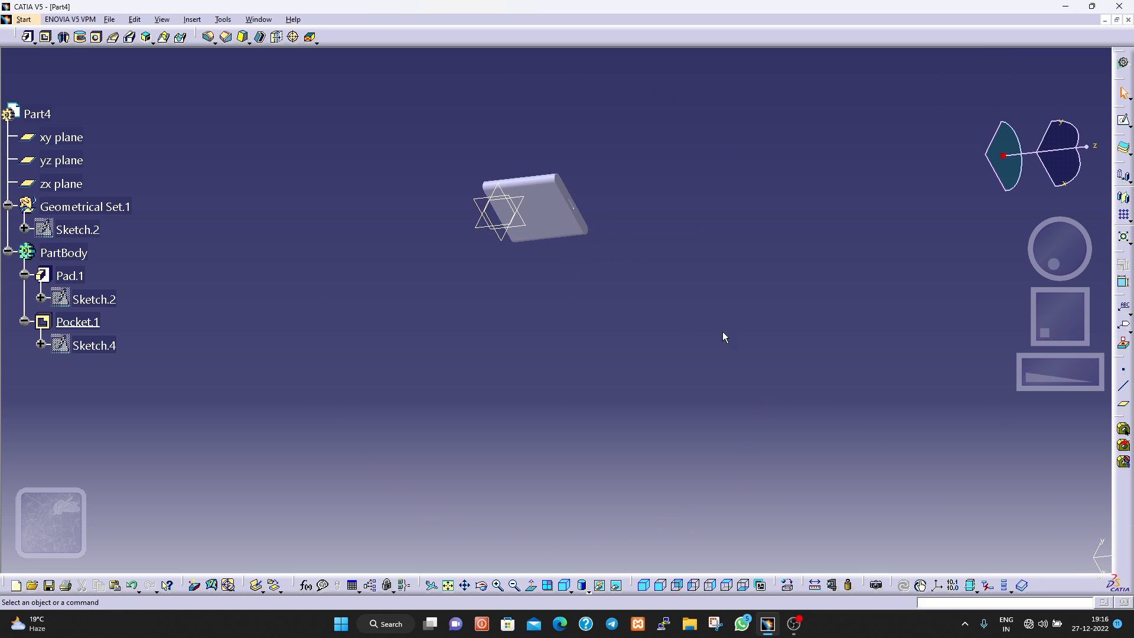
middle_click(535, 158)
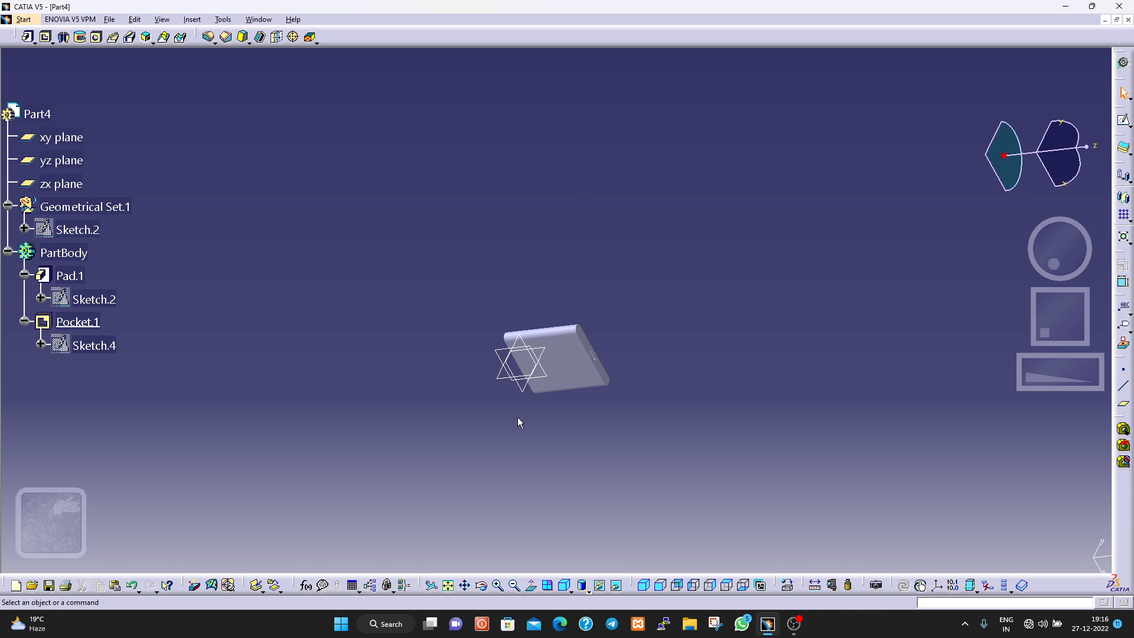
scroll(517, 417, up, 1)
middle_drag(517, 417, 500, 333)
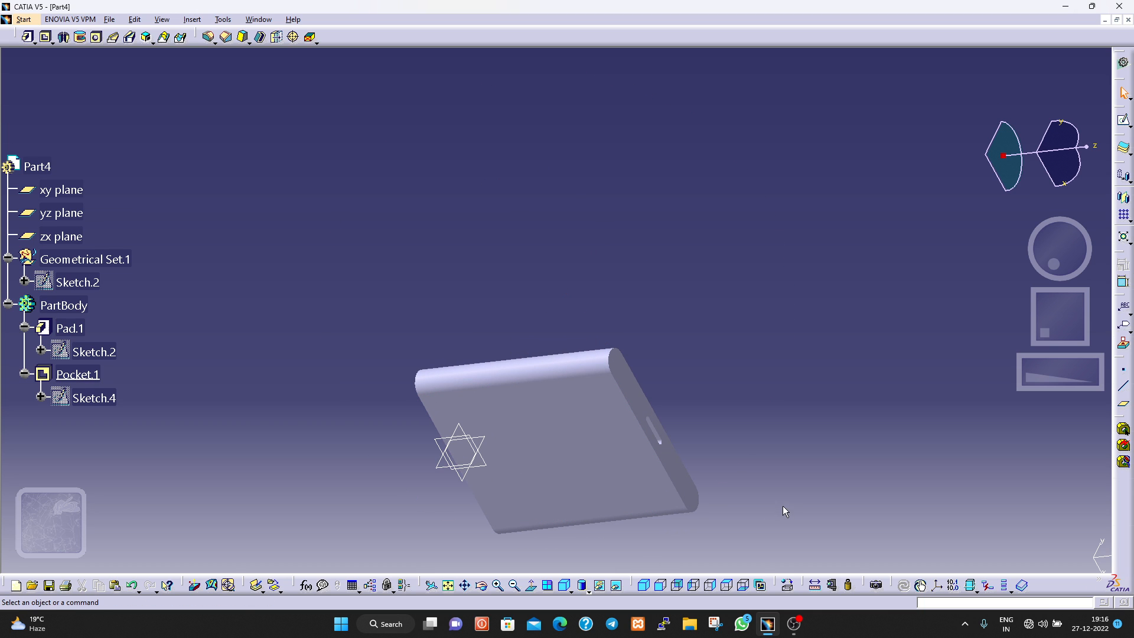
middle_drag(749, 488, 530, 455)
click(525, 377)
right_click(525, 375)
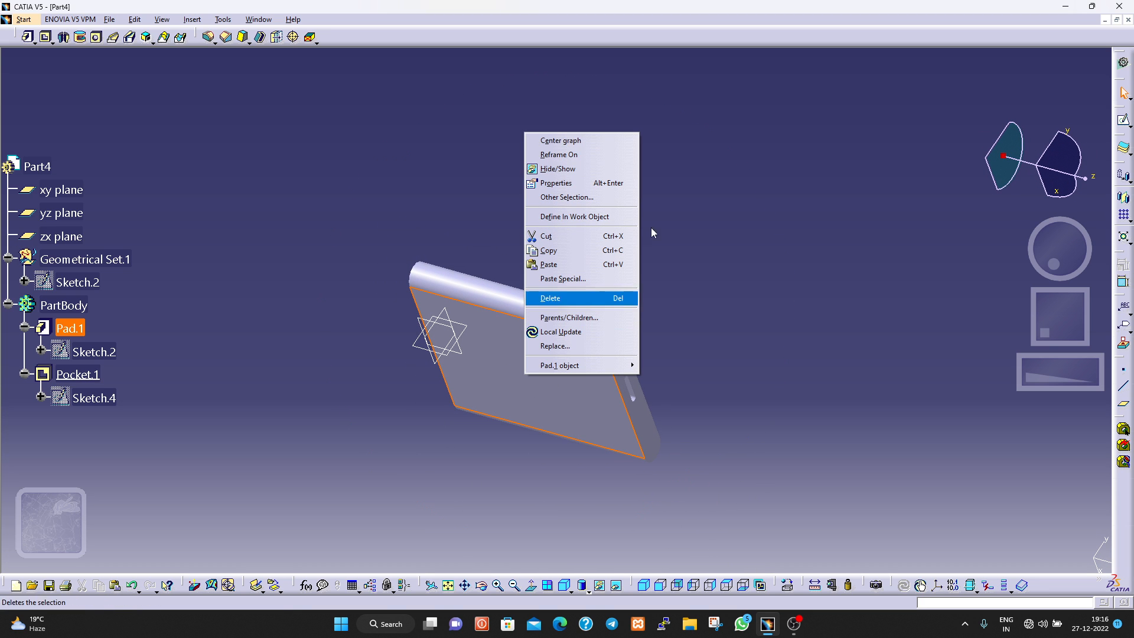
click(583, 155)
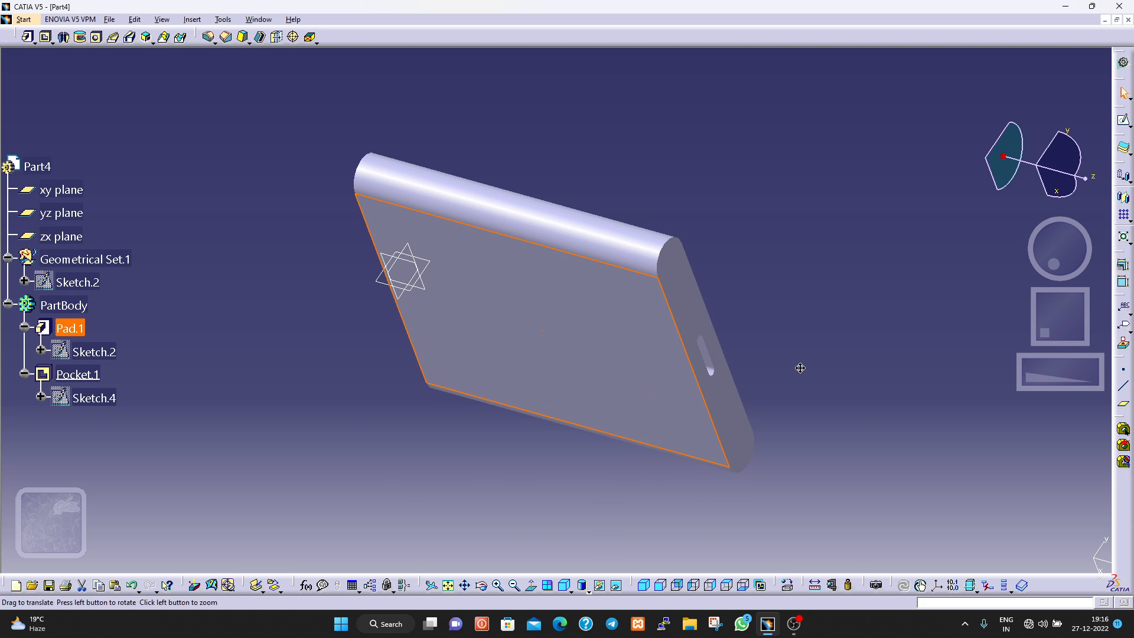
middle_drag(800, 371, 593, 92)
click(798, 326)
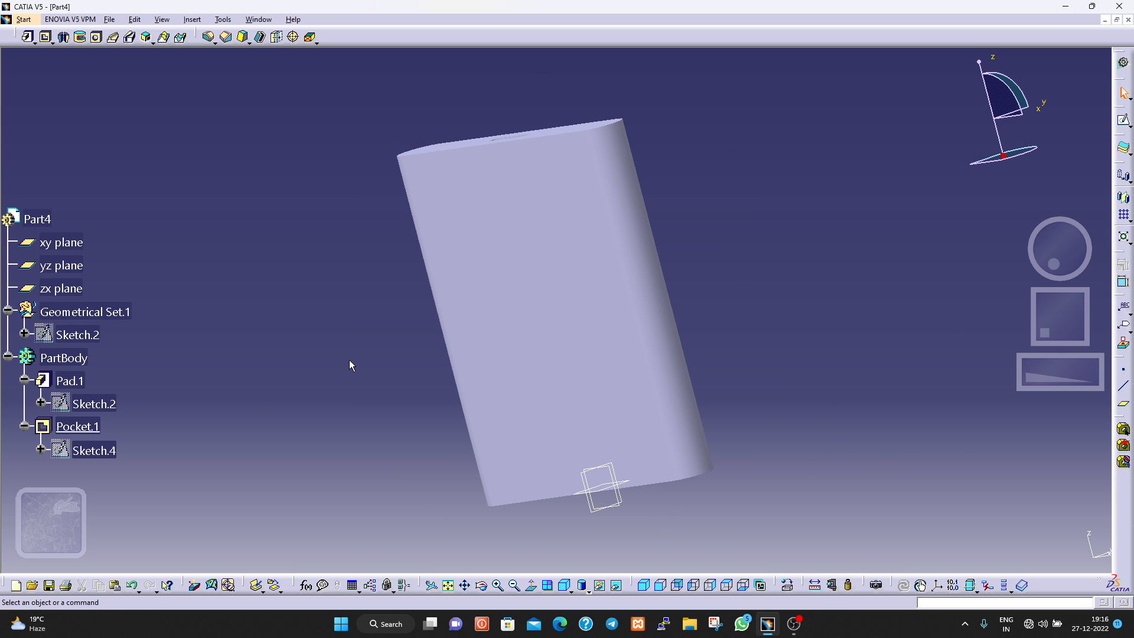
middle_drag(349, 364, 684, 473)
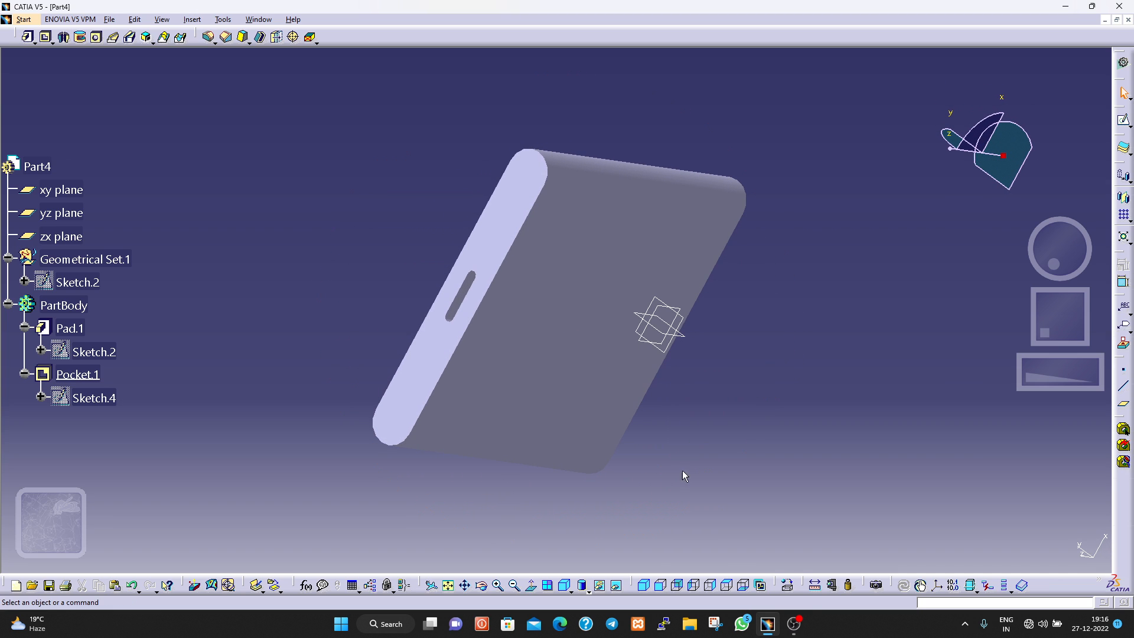
Sketch an elongated hole with a radius of about 7.4 mm, just inside the outline of the pocketed face, and exit the sketch.
click(534, 187)
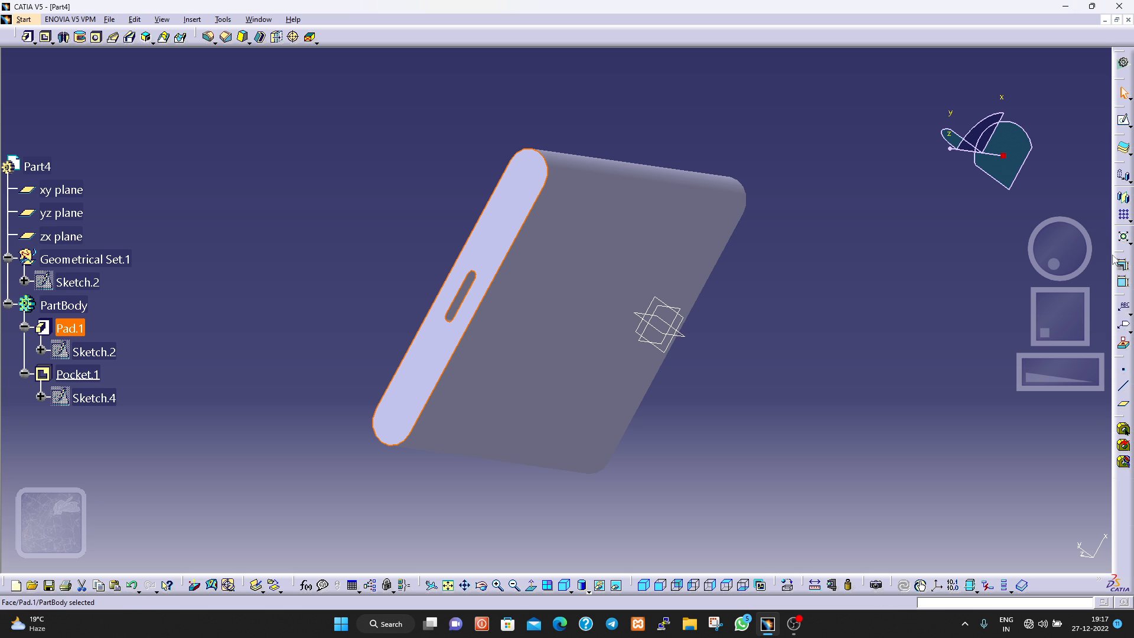
click(1124, 121)
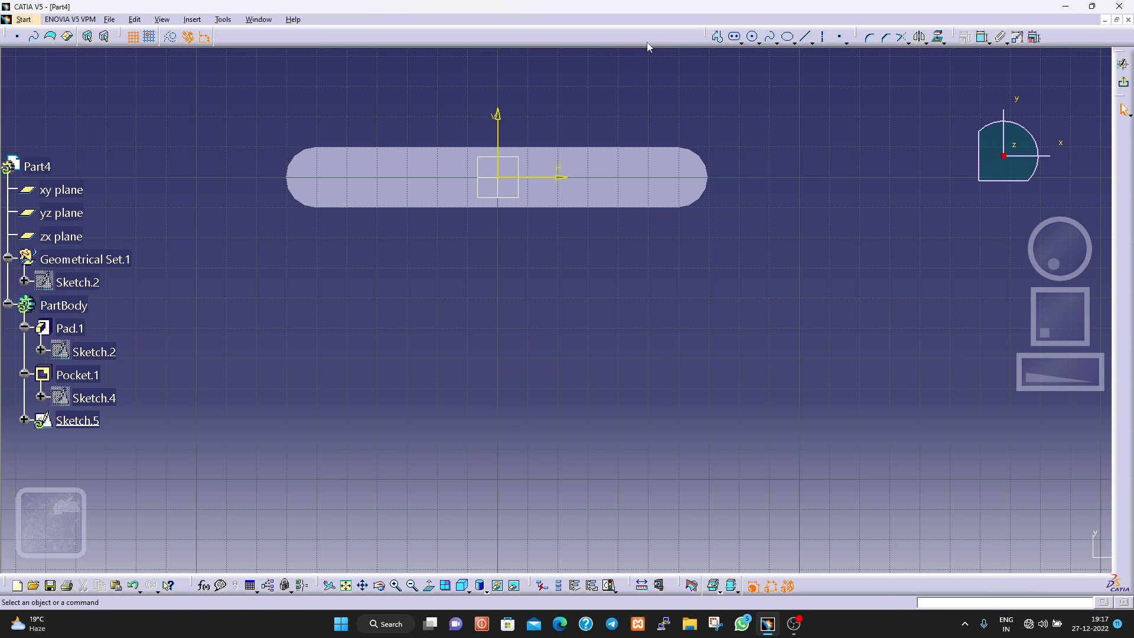
click(735, 37)
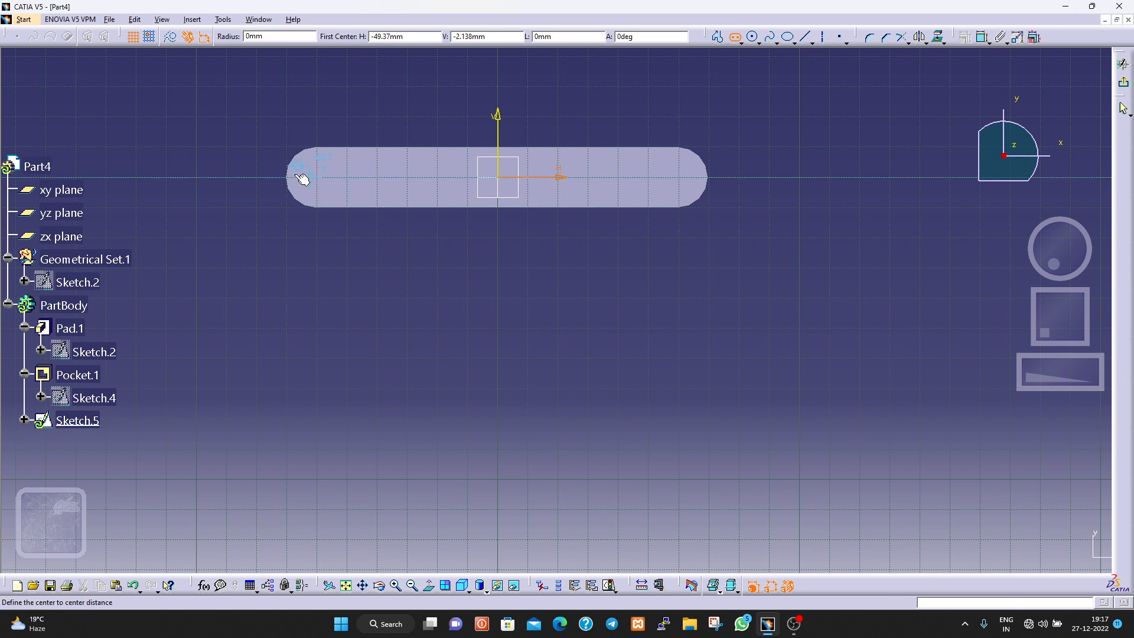
click(329, 179)
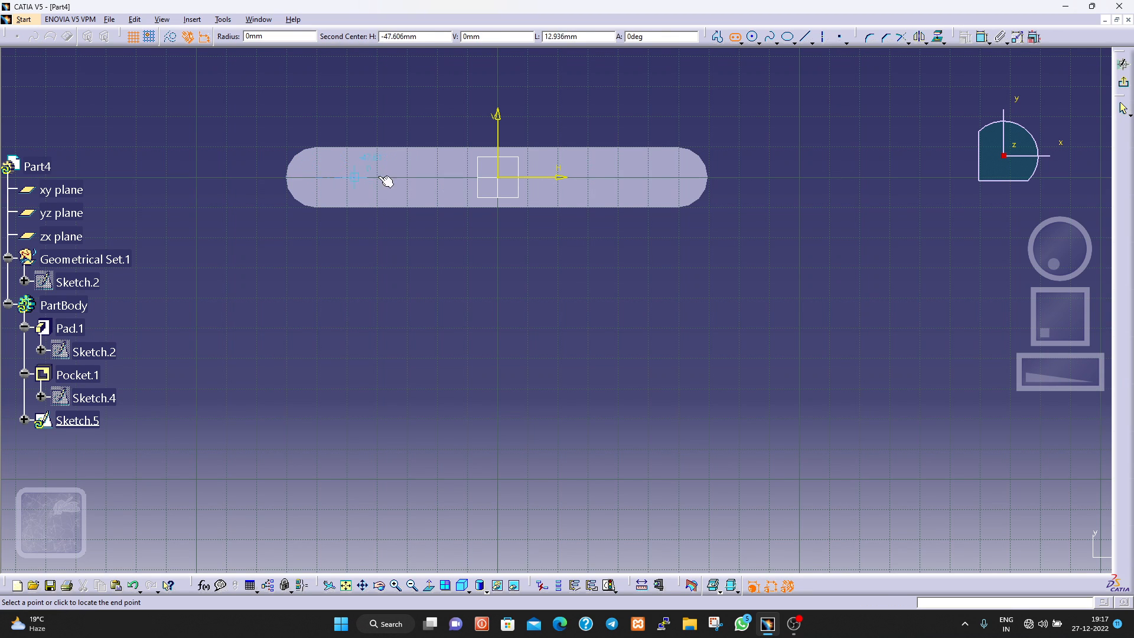
click(680, 178)
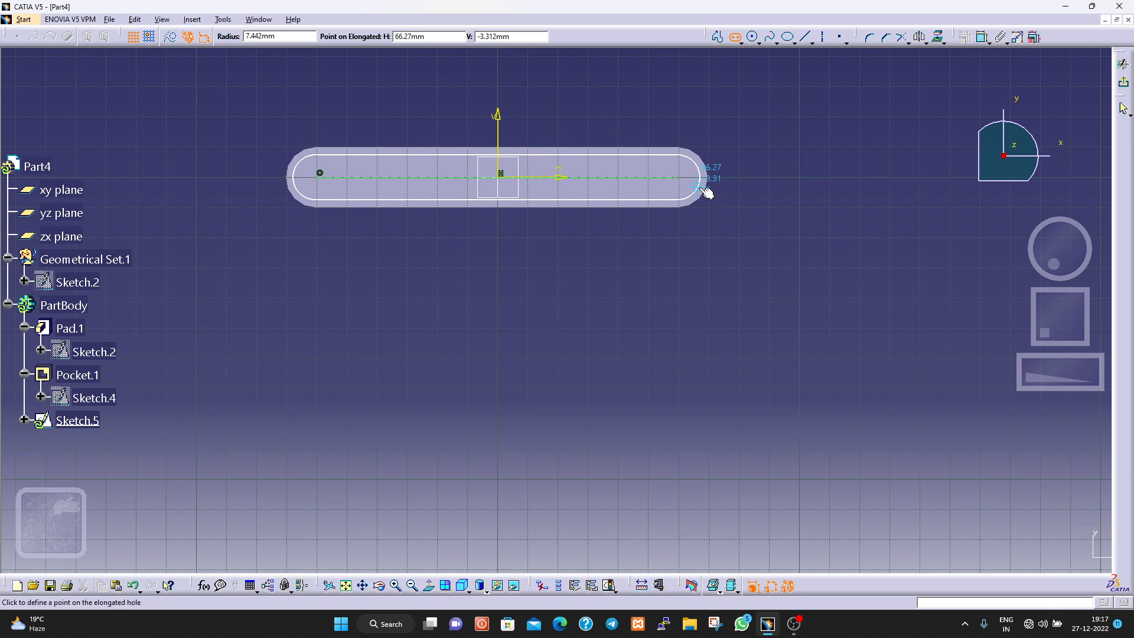
click(699, 187)
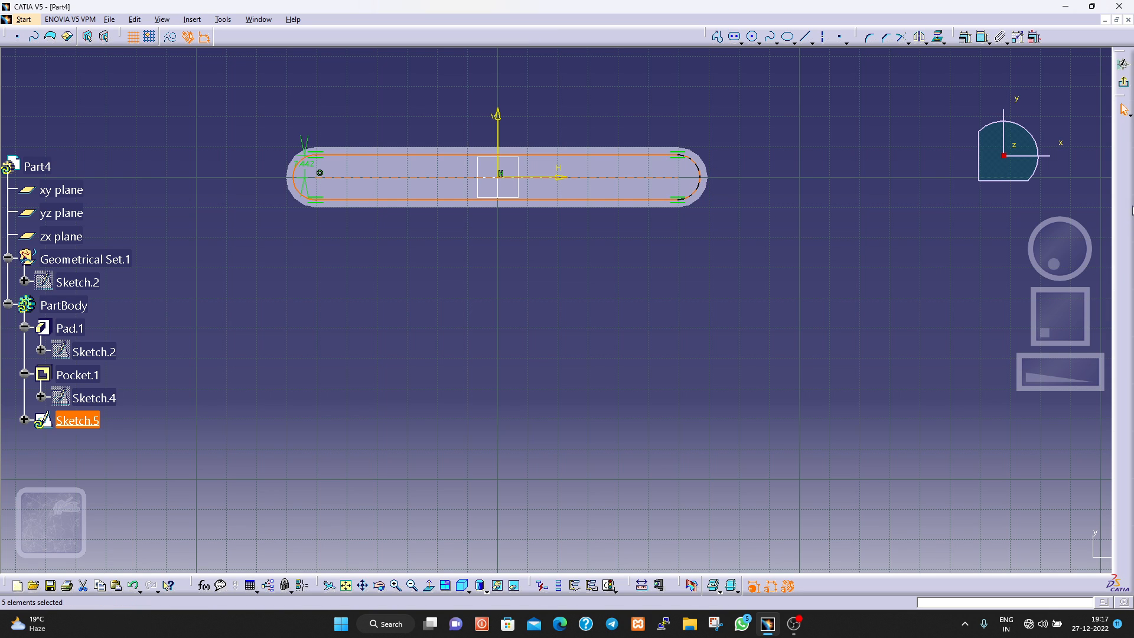
click(1124, 64)
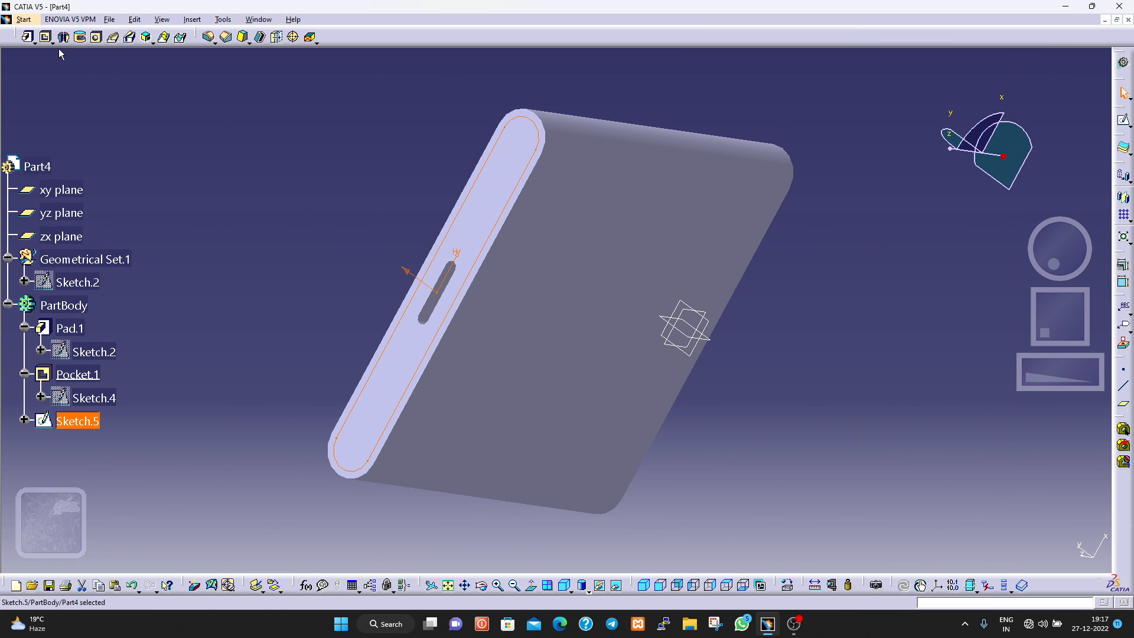
click(128, 42)
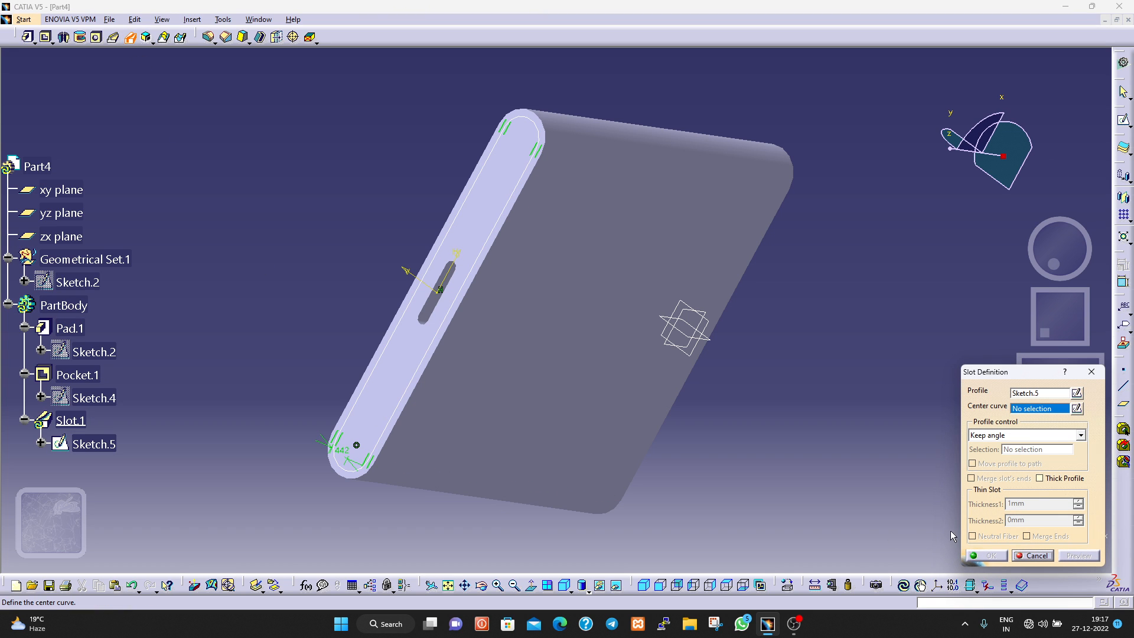
click(472, 272)
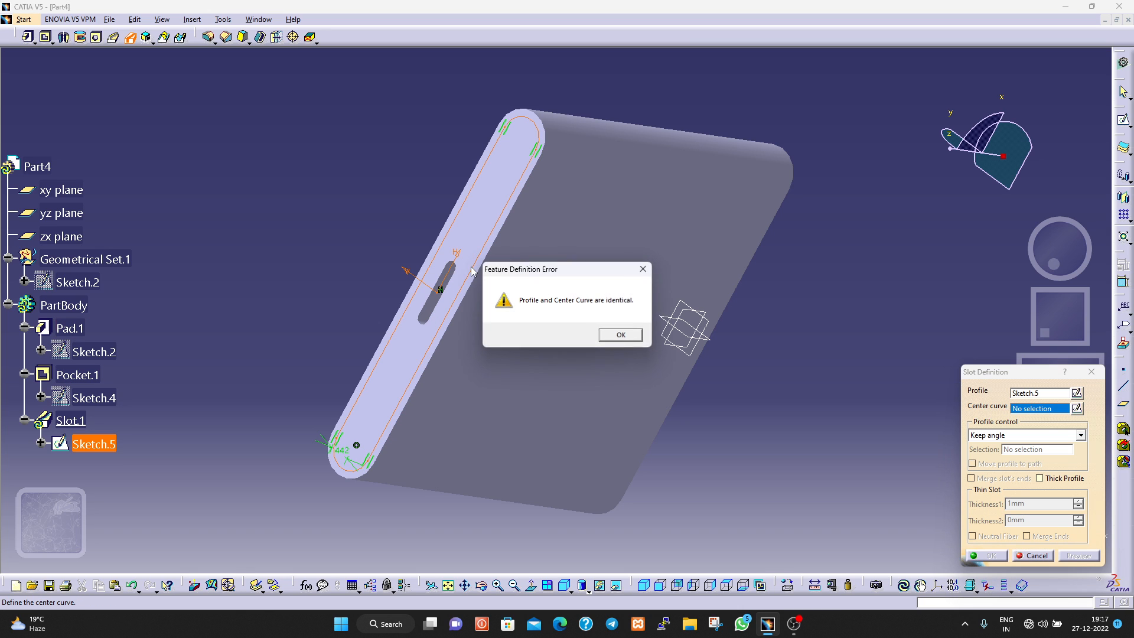
click(621, 335)
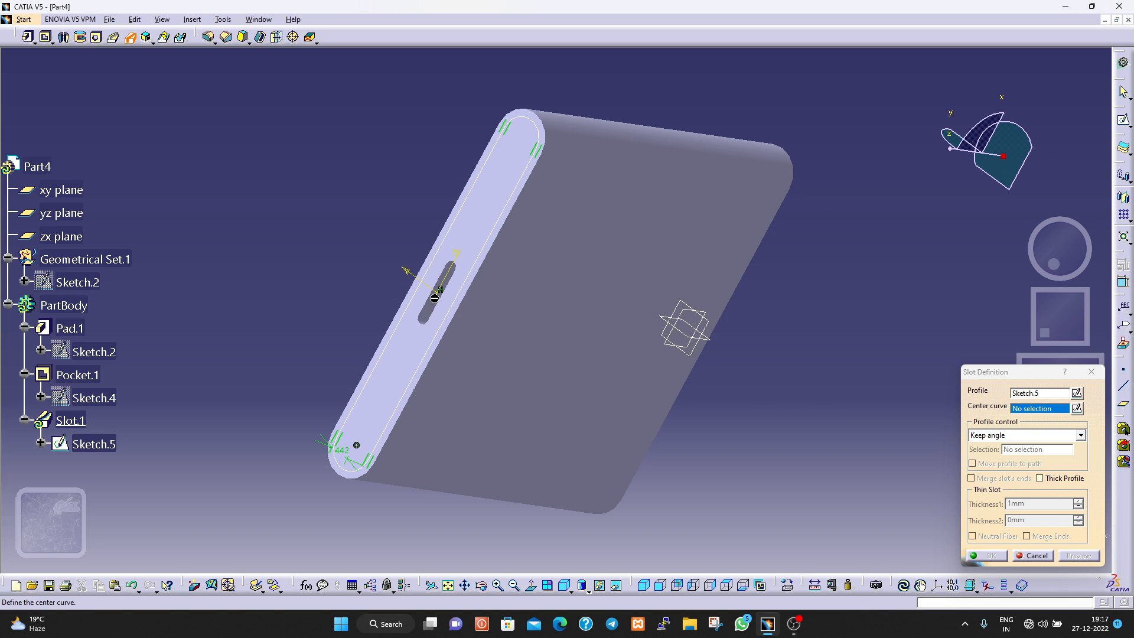
scroll(413, 313, up, 3)
scroll(413, 314, down, 5)
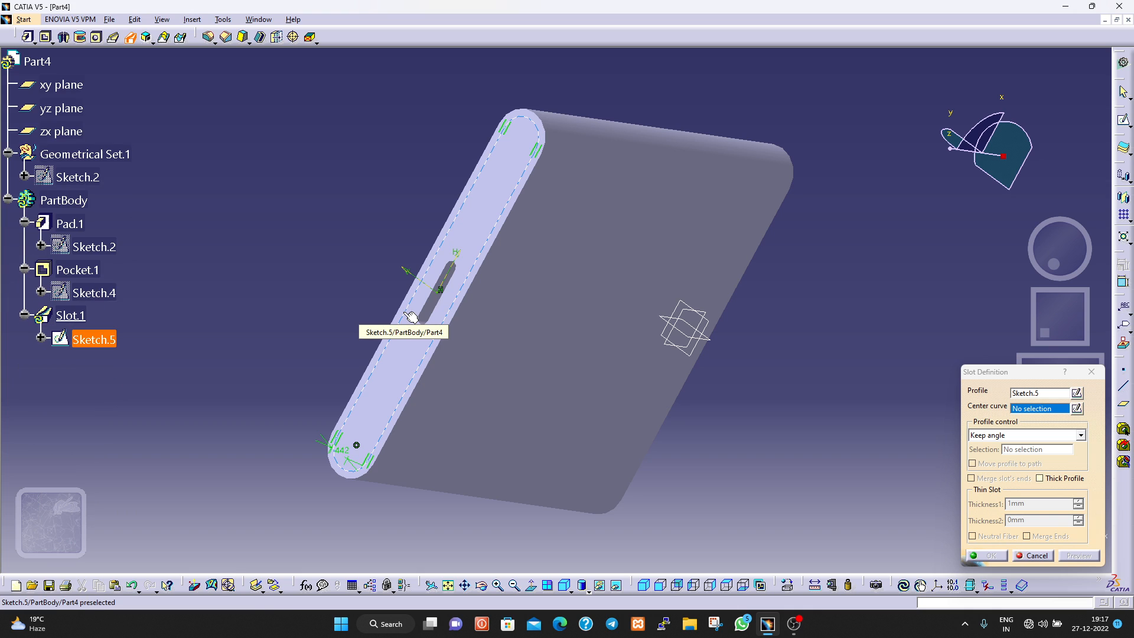
click(91, 297)
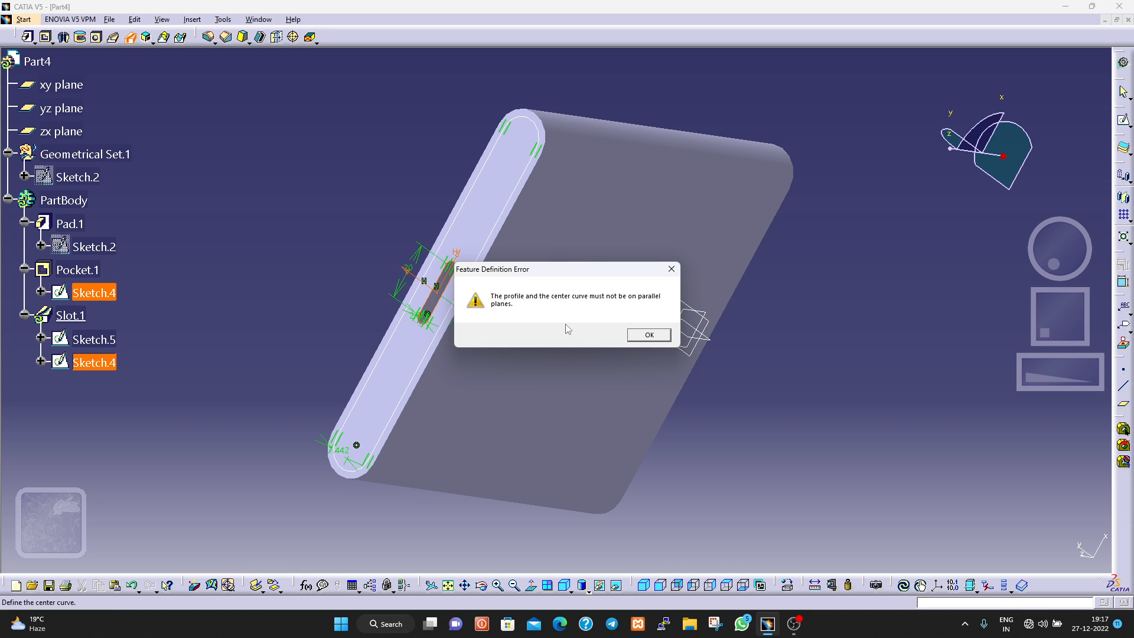
click(648, 336)
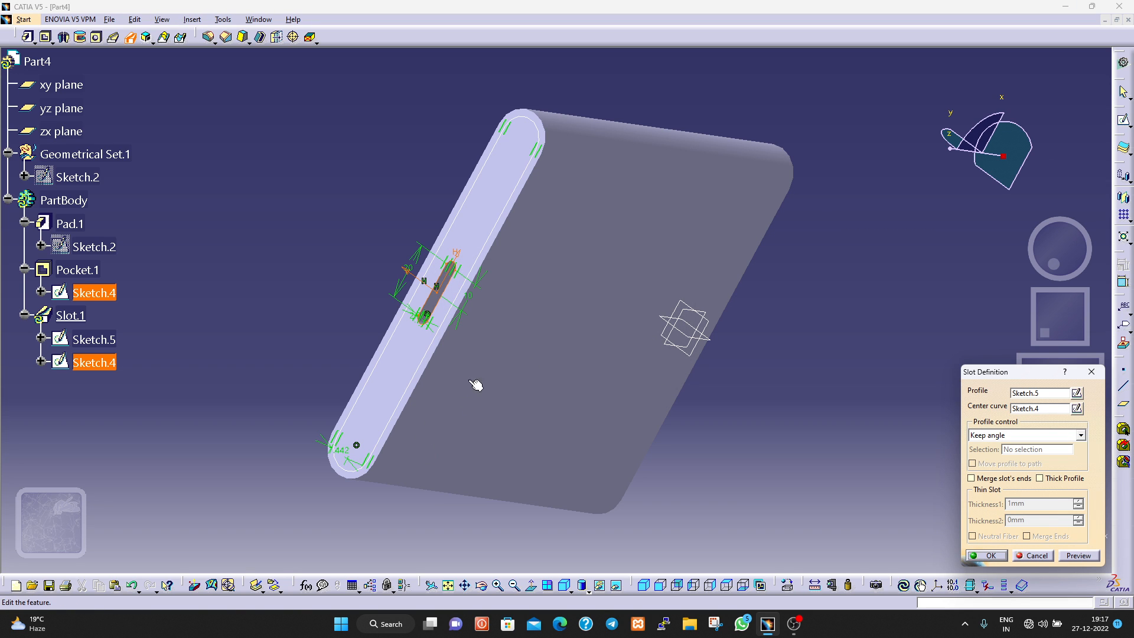
click(542, 123)
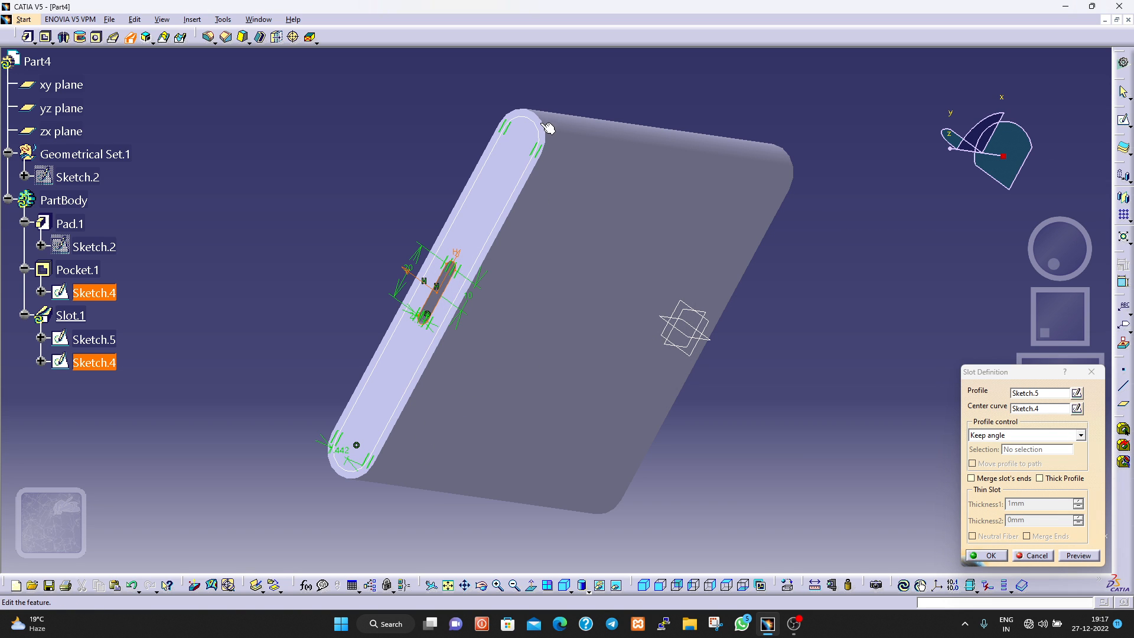
click(1035, 555)
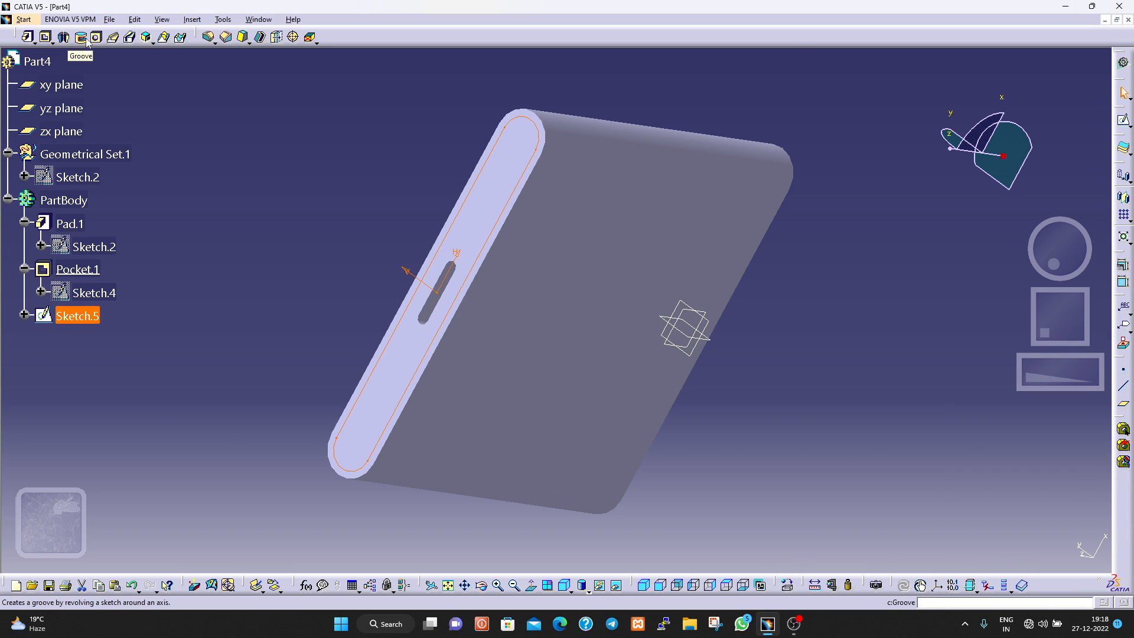
Cut a pocket 2 mm deep from the large elongated hole sketch on the pocketed end face.
click(47, 41)
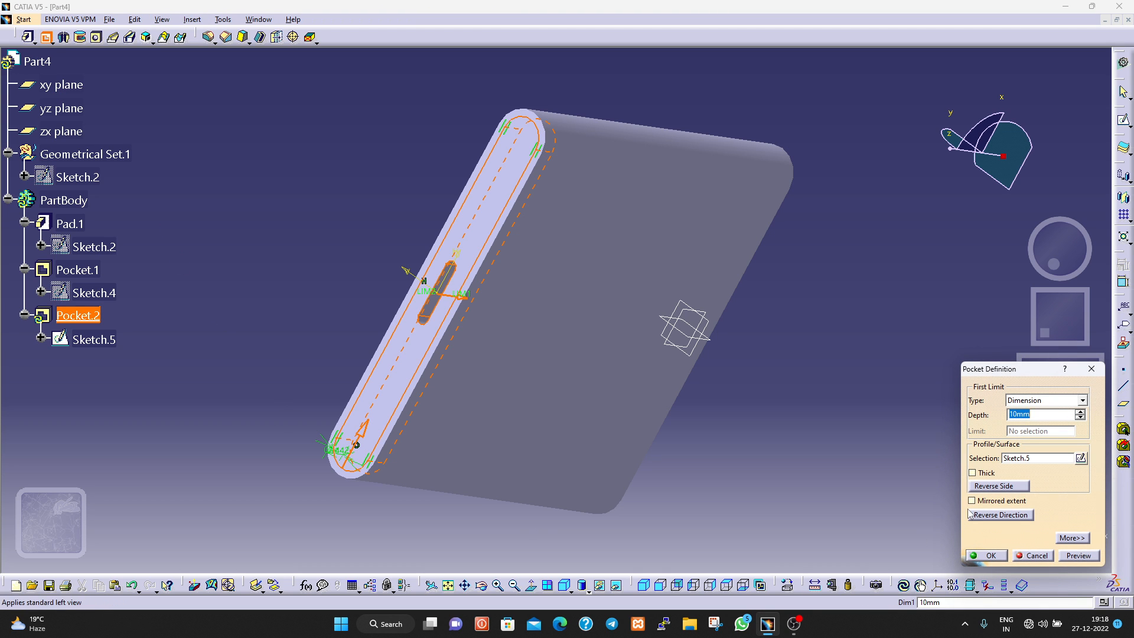
text(2)
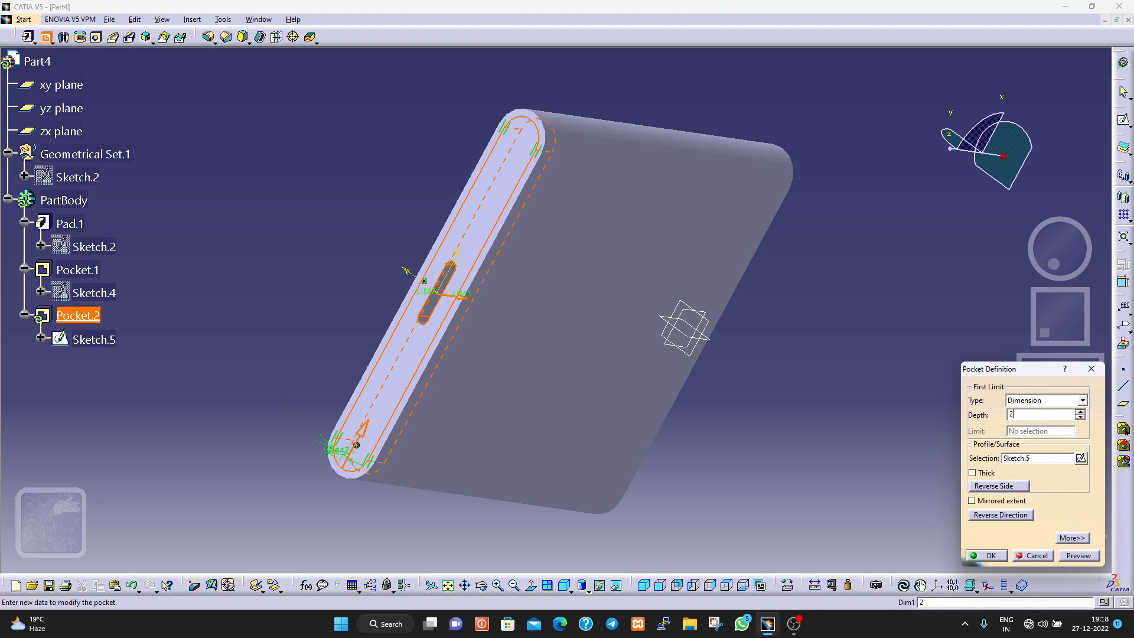
click(1078, 556)
click(1005, 555)
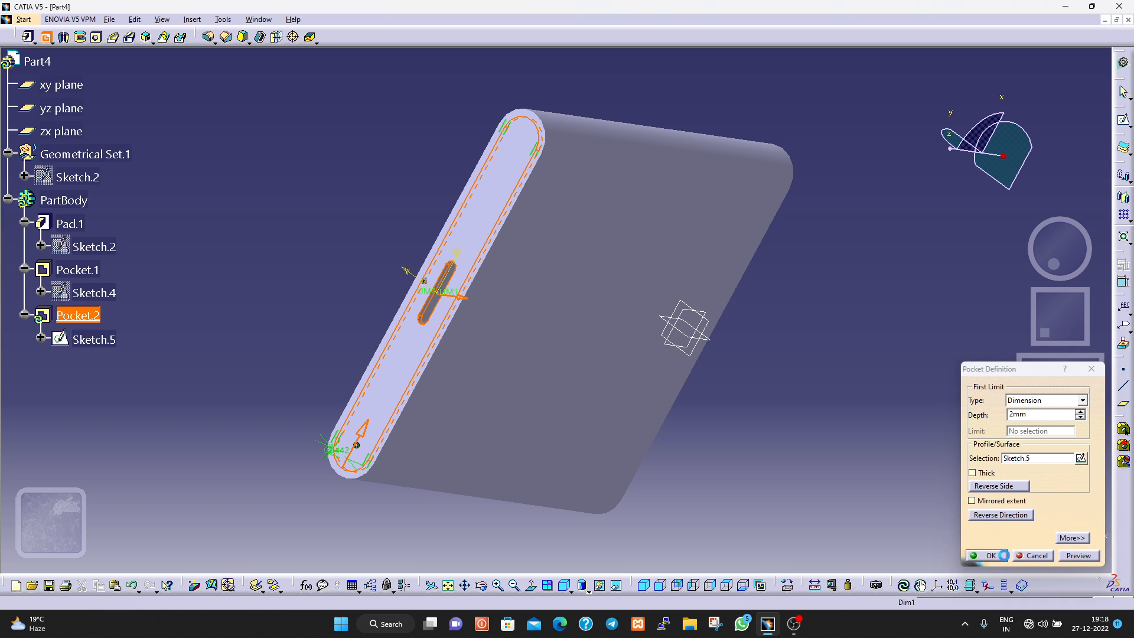
Sketch on the pad's opposite, uncut end face an elongated hole with a radius of about 7.6 mm, just inside the face outline.
middle_drag(361, 483, 696, 347)
middle_drag(603, 399, 845, 373)
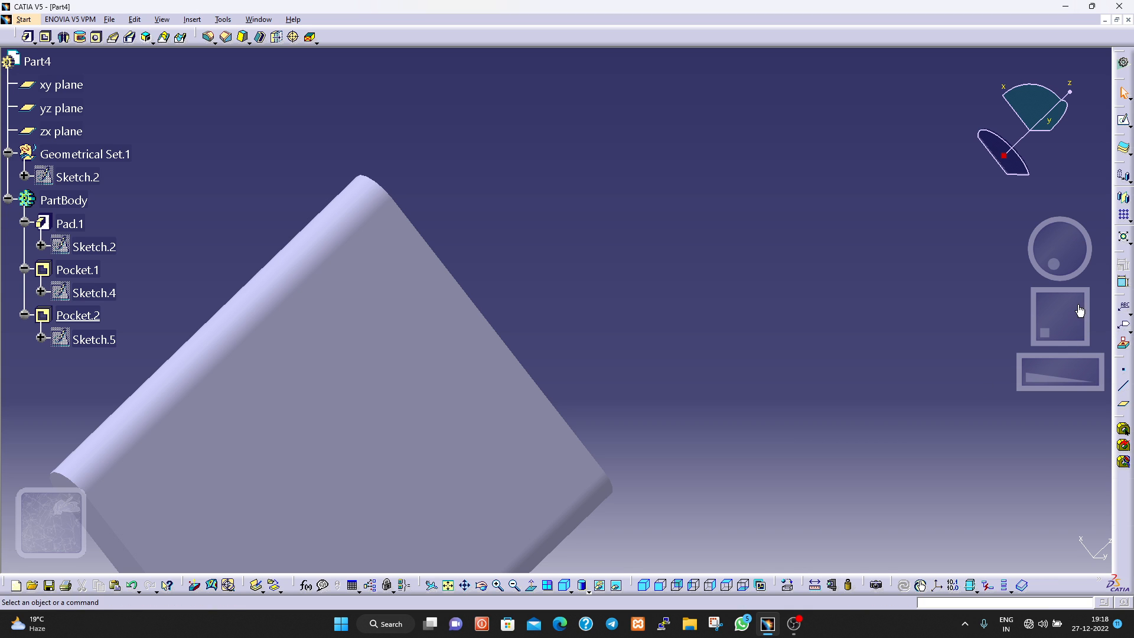
drag(1057, 327, 1035, 292)
middle_drag(800, 434, 976, 287)
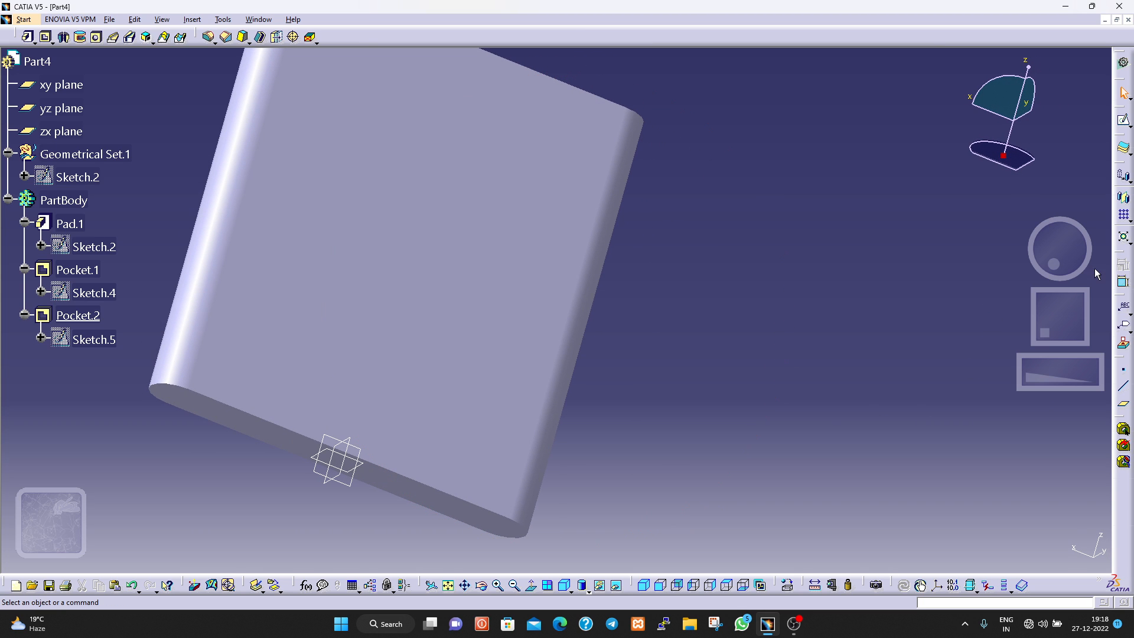
drag(1065, 266, 1093, 222)
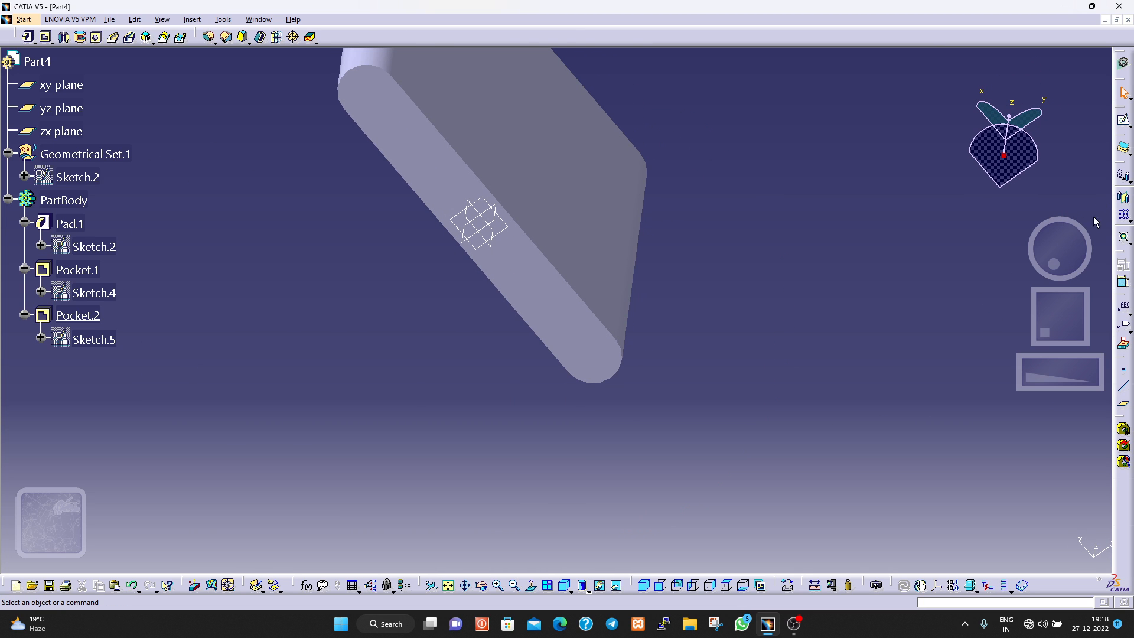
click(598, 358)
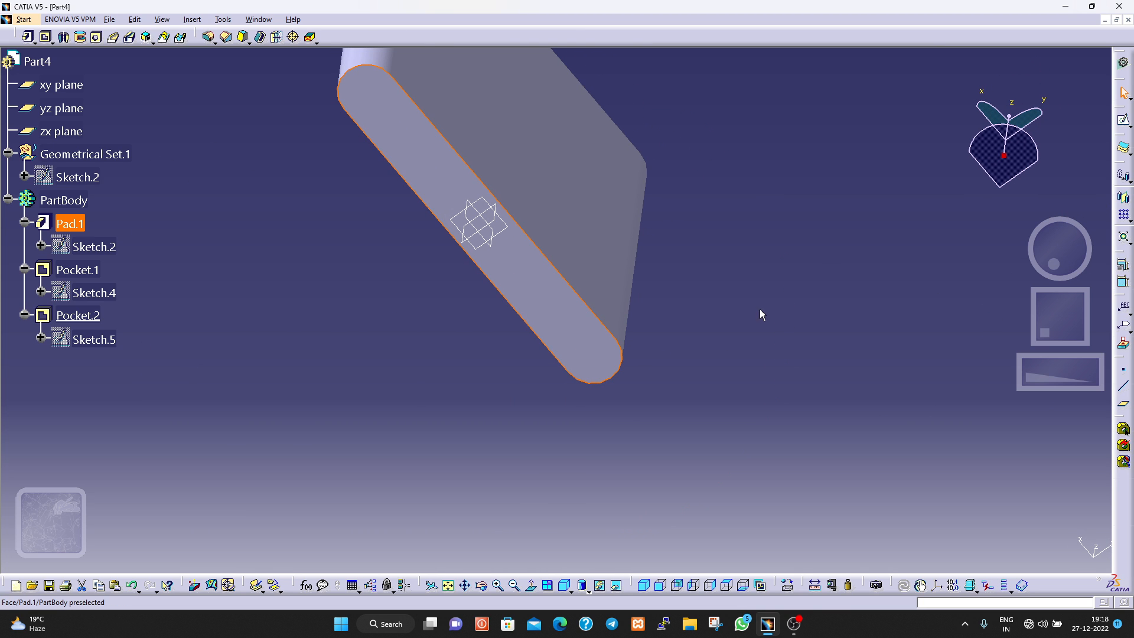
click(1123, 120)
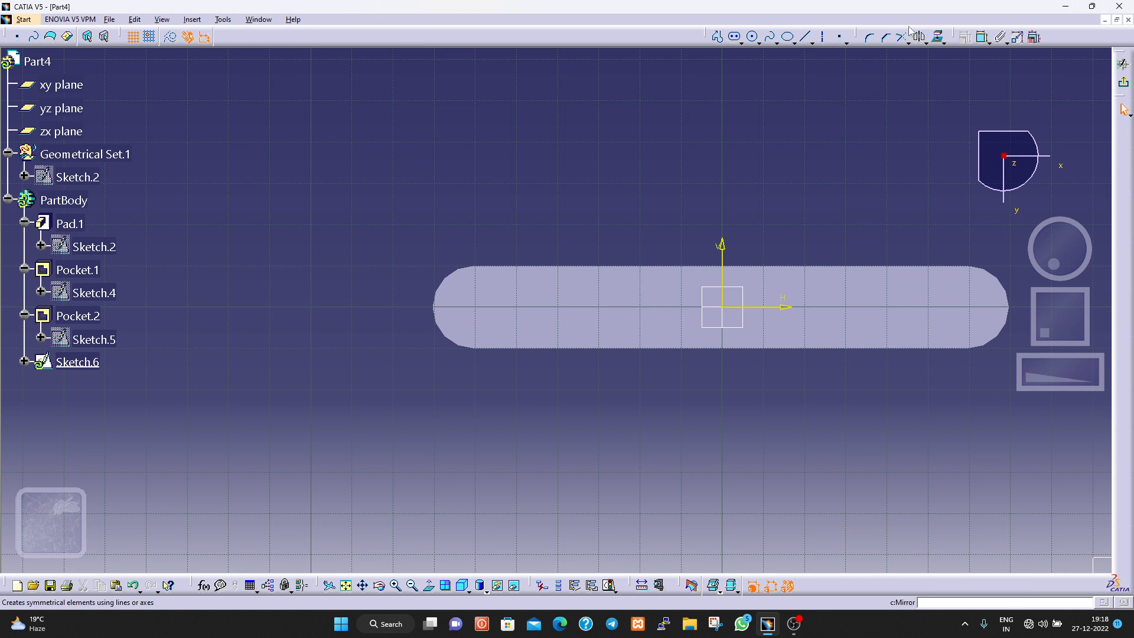
click(736, 37)
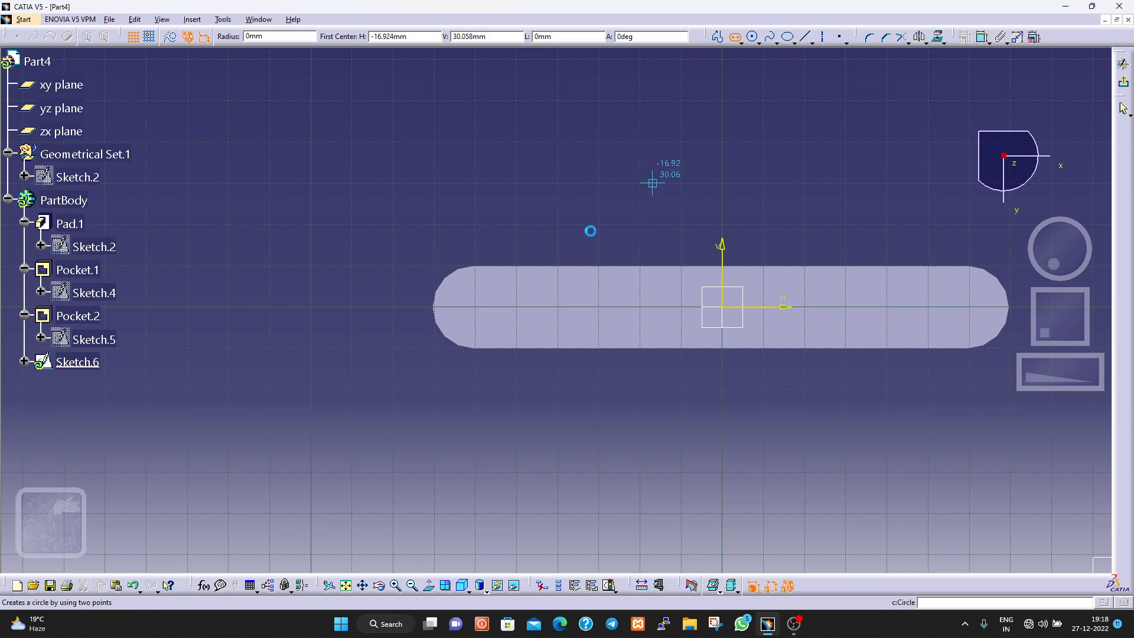
click(477, 307)
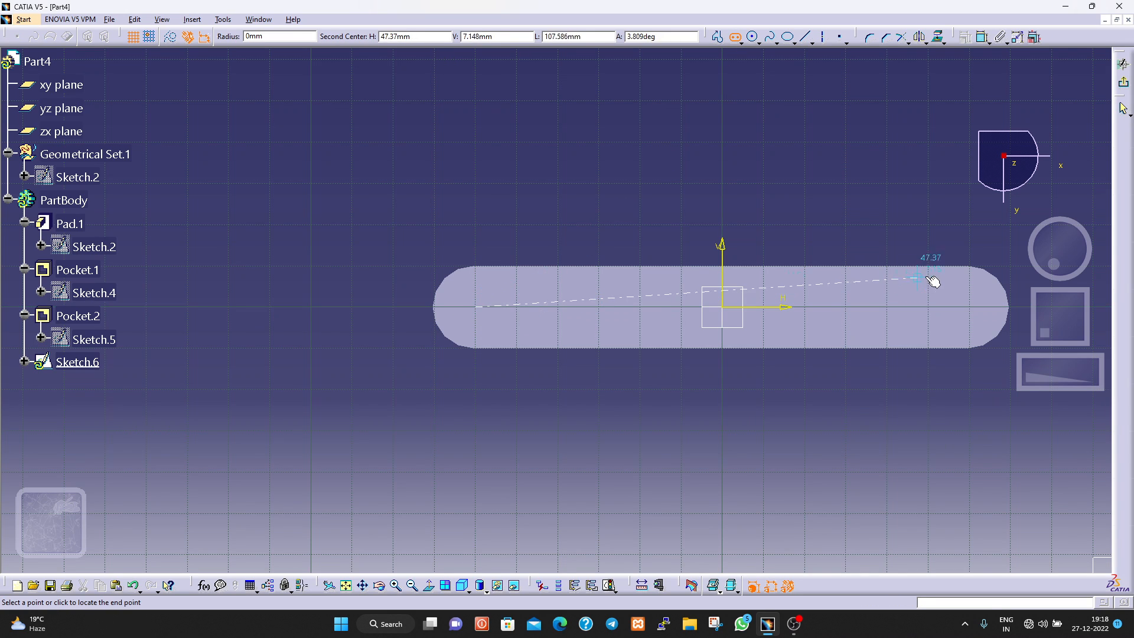
click(973, 308)
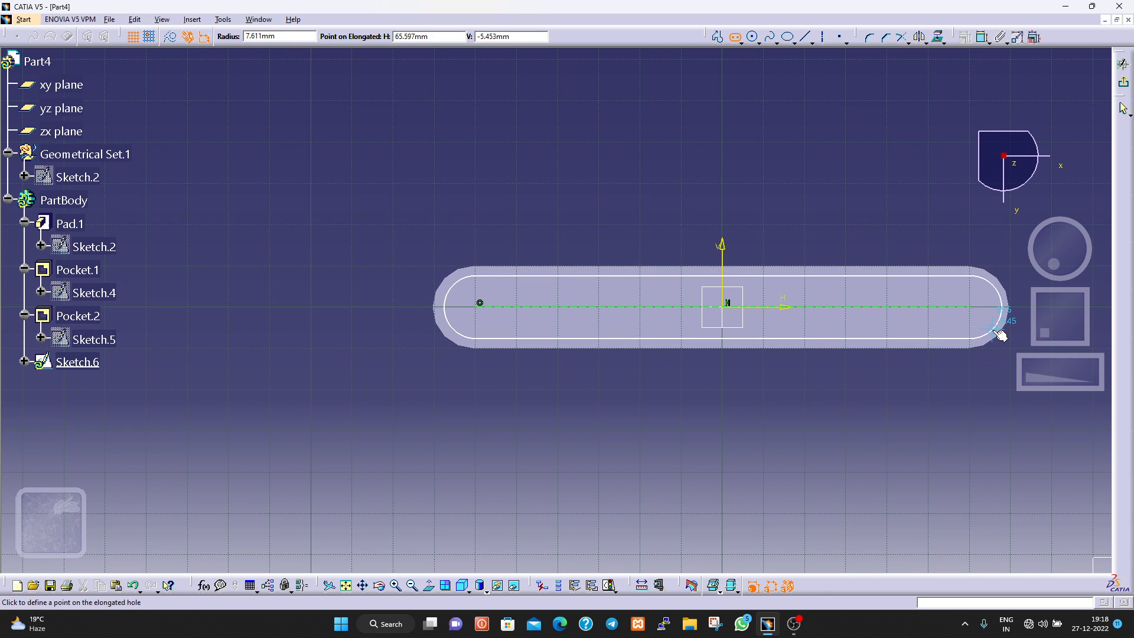
click(1000, 335)
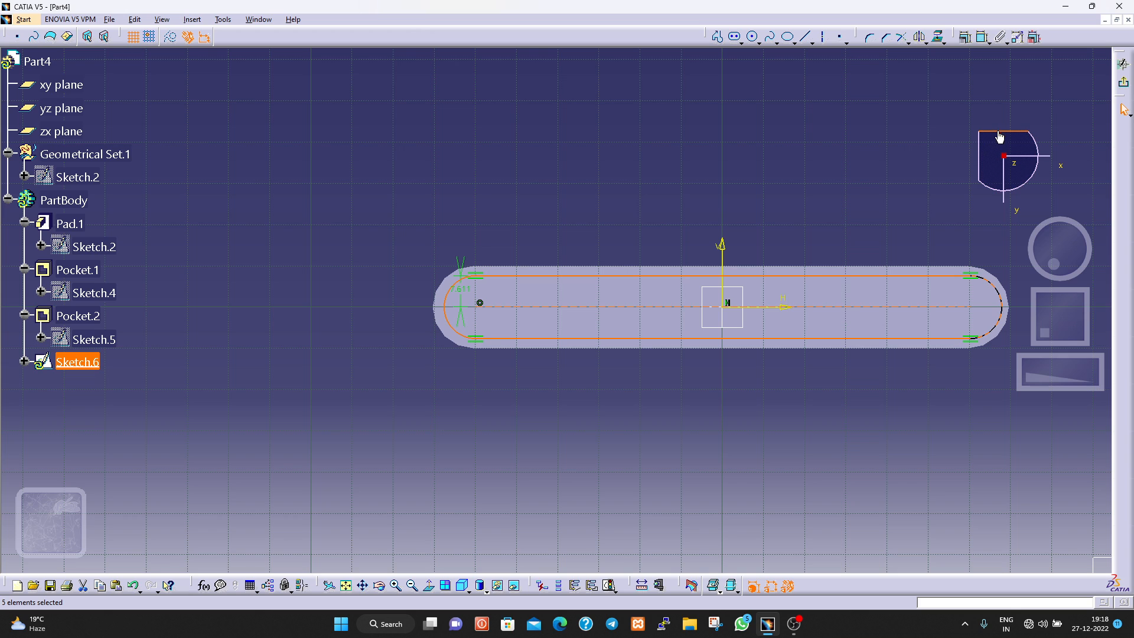
Exit the sketch and cut its elongated hole 2 mm deep as a pocket in the pad's opposite end face.
click(1125, 86)
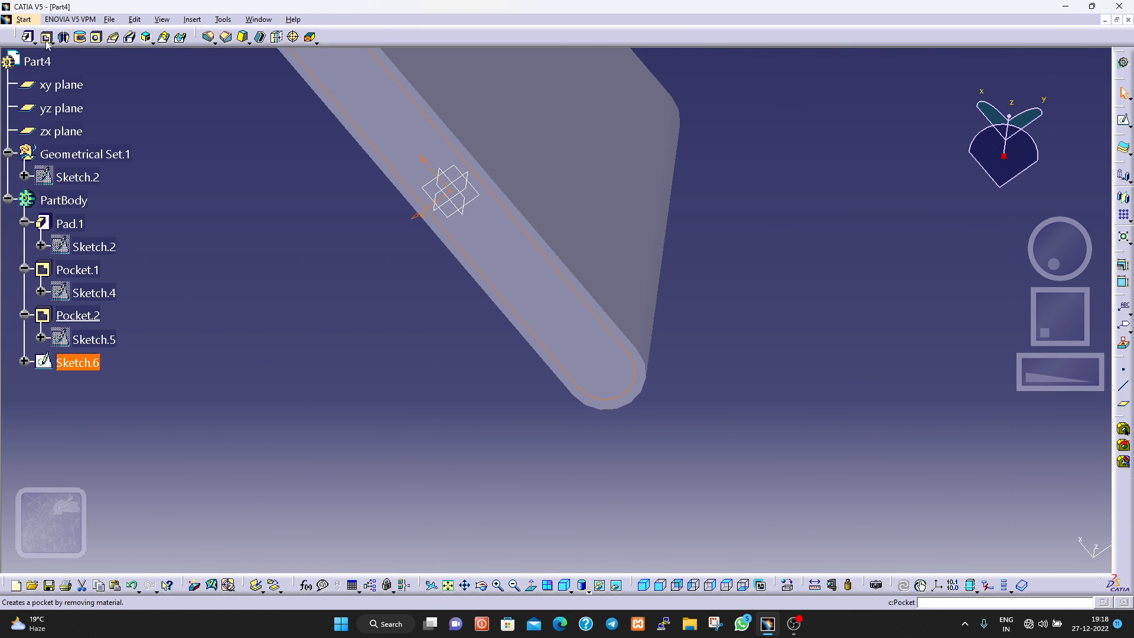
click(46, 38)
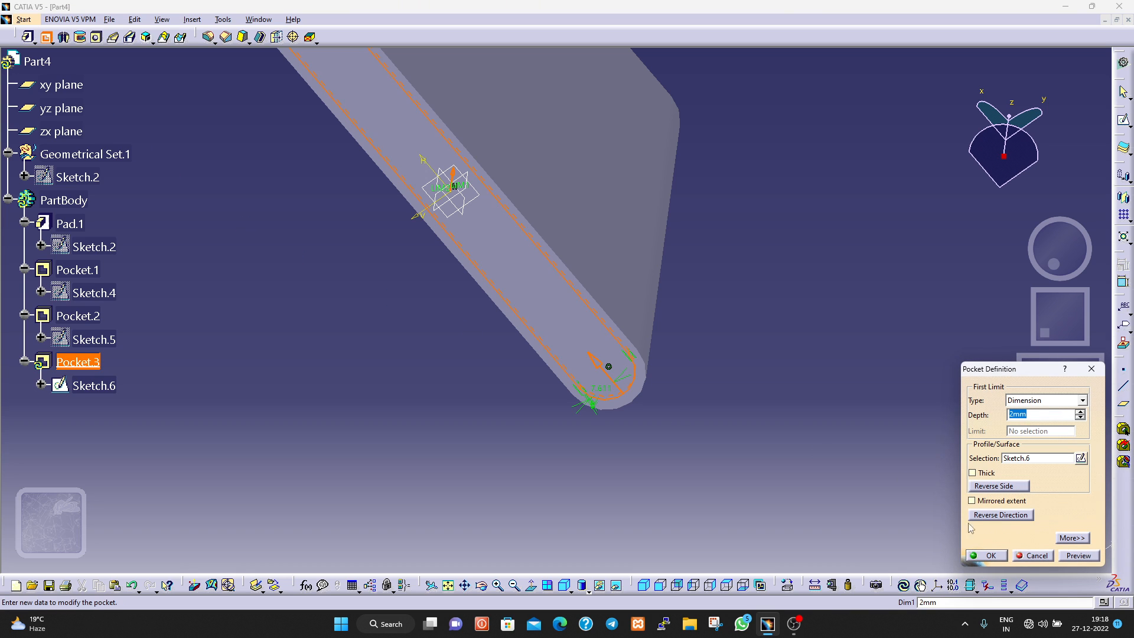
click(1077, 556)
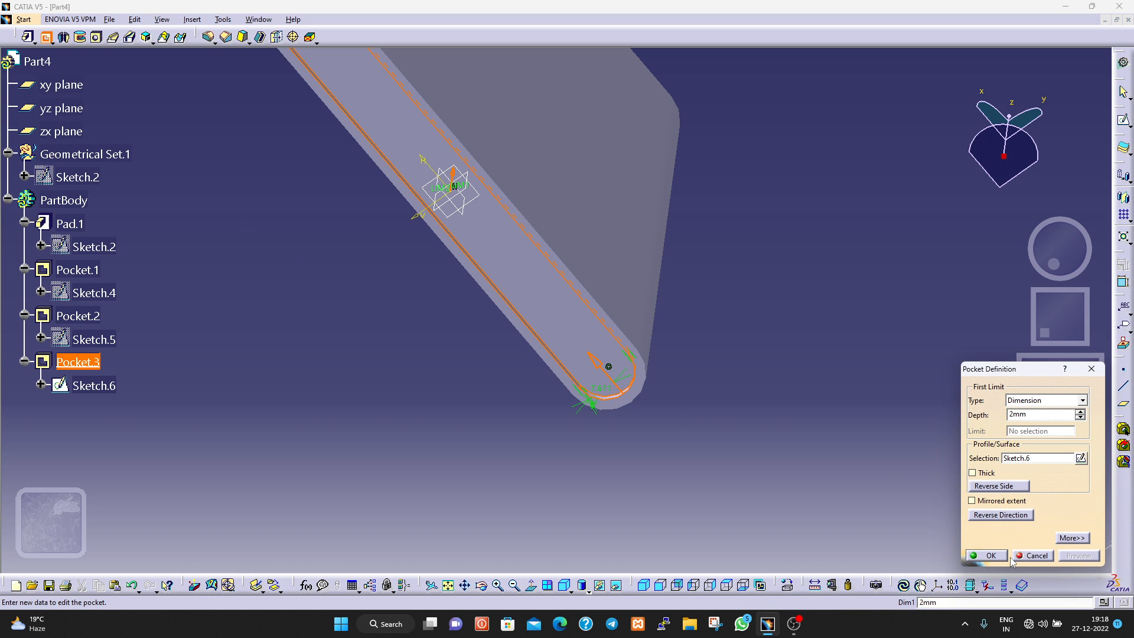
click(991, 556)
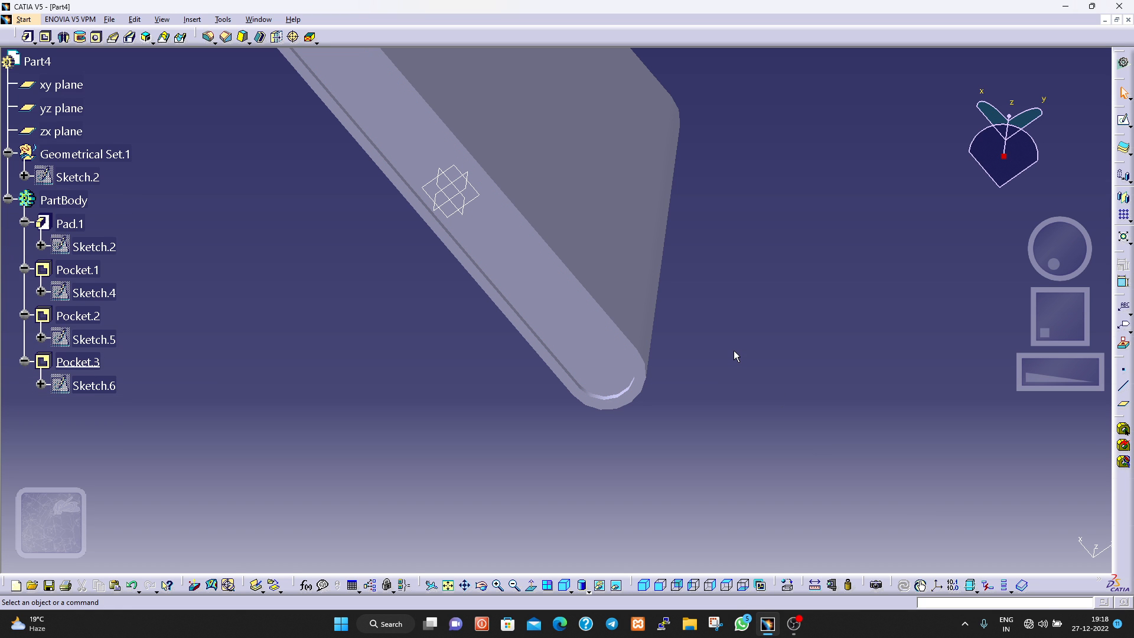
Examine the pad from several sides, checking the inset pockets on both end faces and the small elongated pocket.
drag(1057, 261, 855, 208)
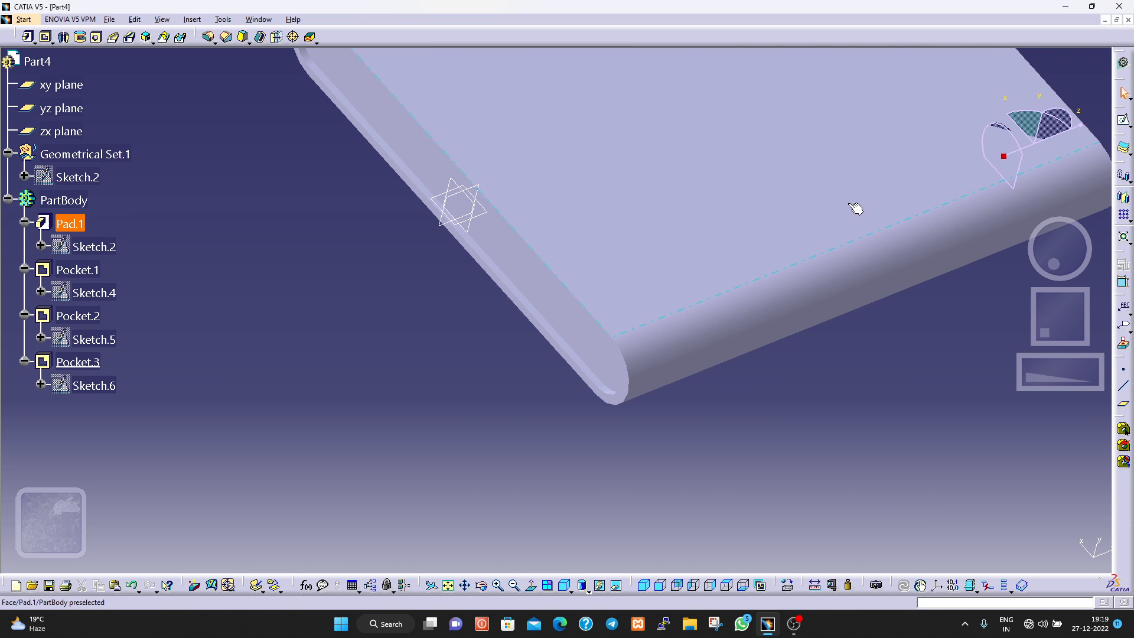
drag(1058, 270, 995, 211)
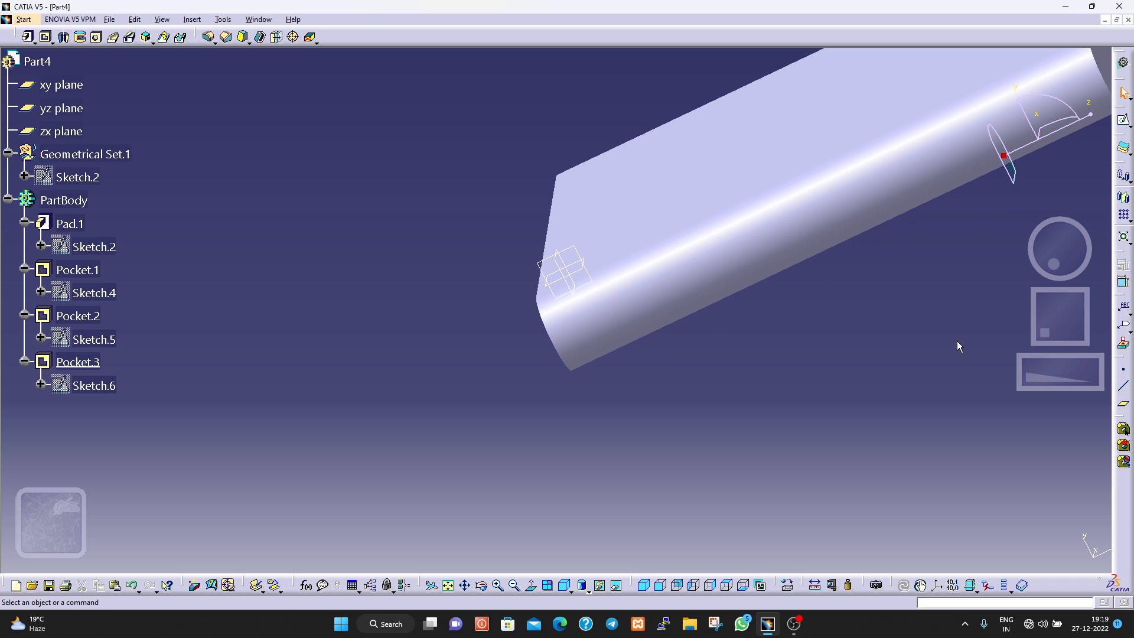
drag(1070, 375, 947, 374)
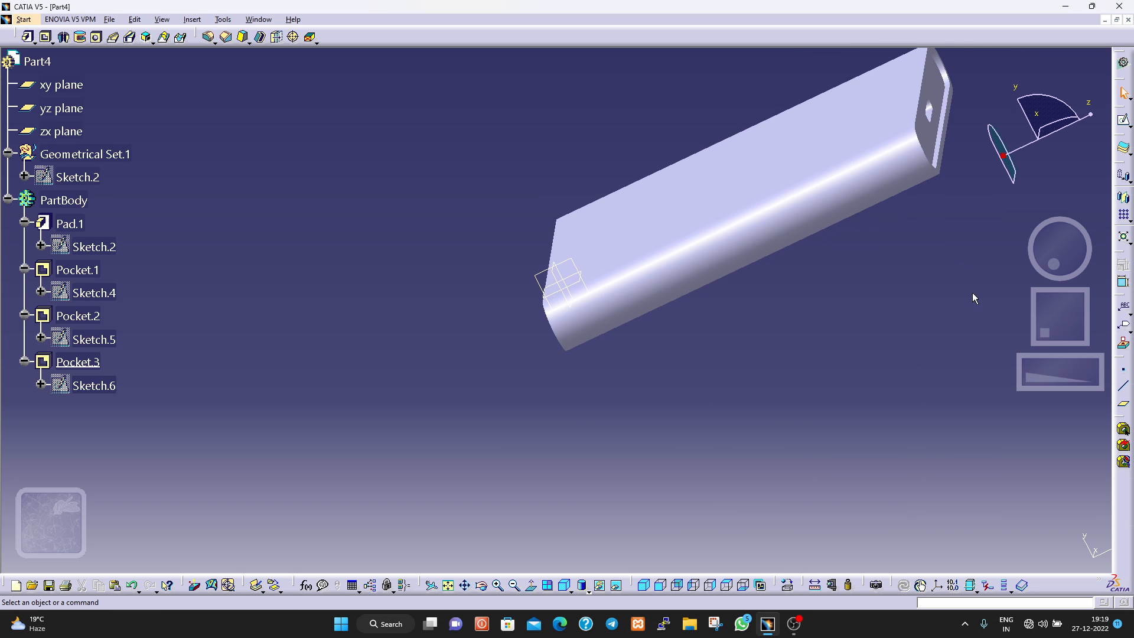
drag(1070, 256, 1014, 271)
mouse_move(1085, 255)
mouse_down()
mouse_move(949, 250)
mouse_move(1002, 306)
mouse_move(993, 284)
mouse_move(974, 299)
mouse_move(999, 283)
mouse_move(984, 268)
mouse_move(942, 258)
mouse_move(1080, 251)
mouse_up()
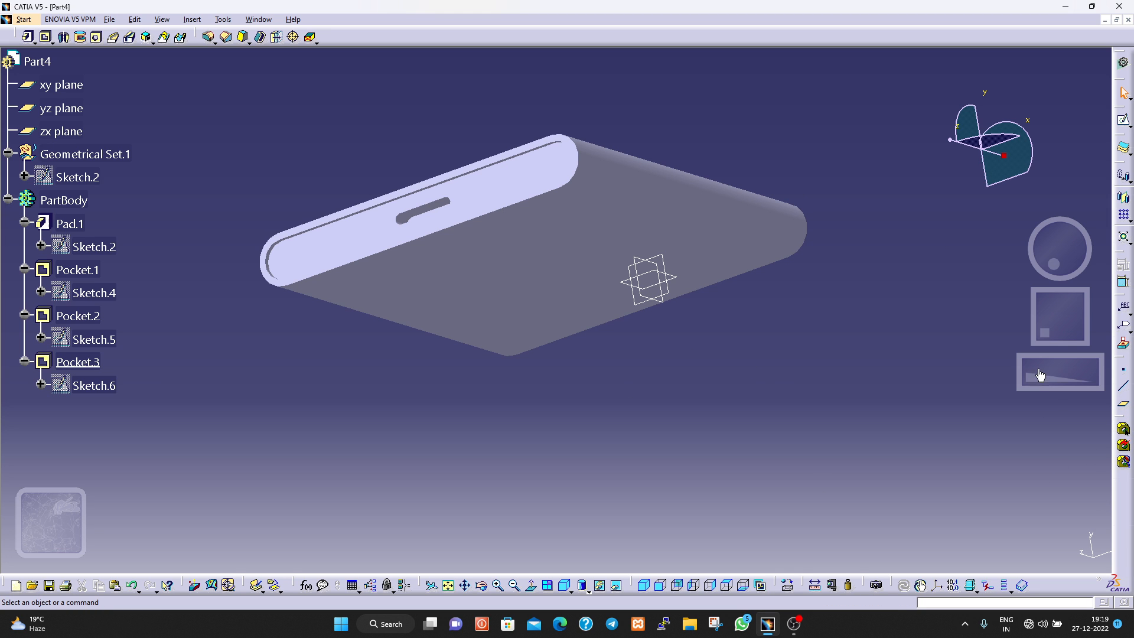
mouse_move(1058, 249)
mouse_down()
mouse_move(1039, 260)
mouse_move(1010, 251)
mouse_move(1043, 225)
mouse_move(1051, 233)
mouse_move(982, 222)
mouse_move(973, 313)
mouse_move(1028, 370)
mouse_move(1052, 263)
mouse_up()
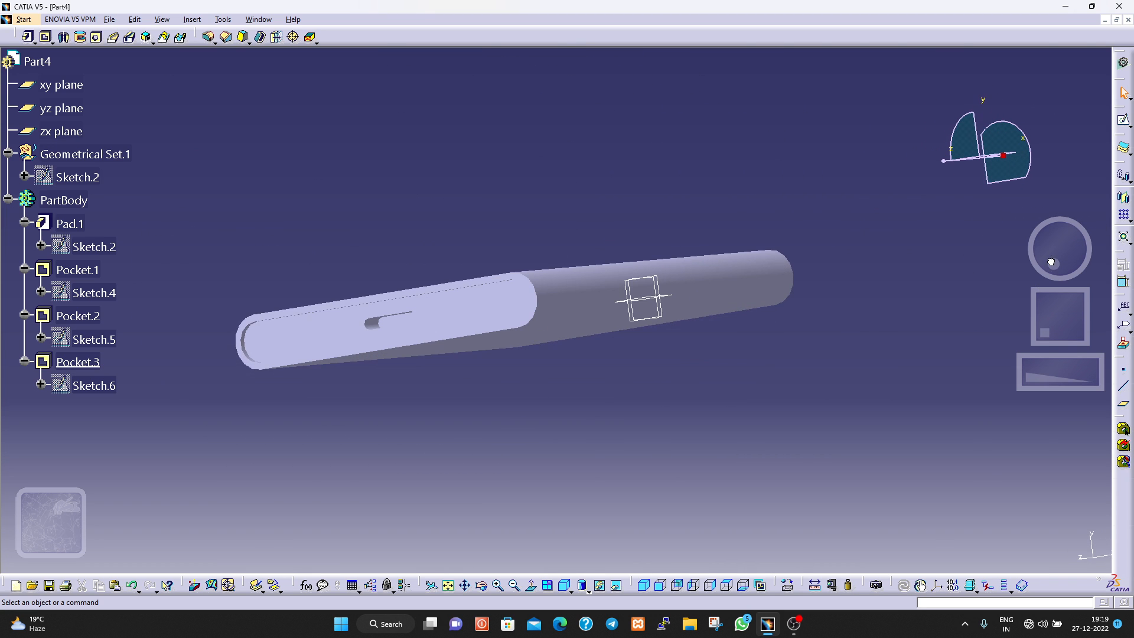